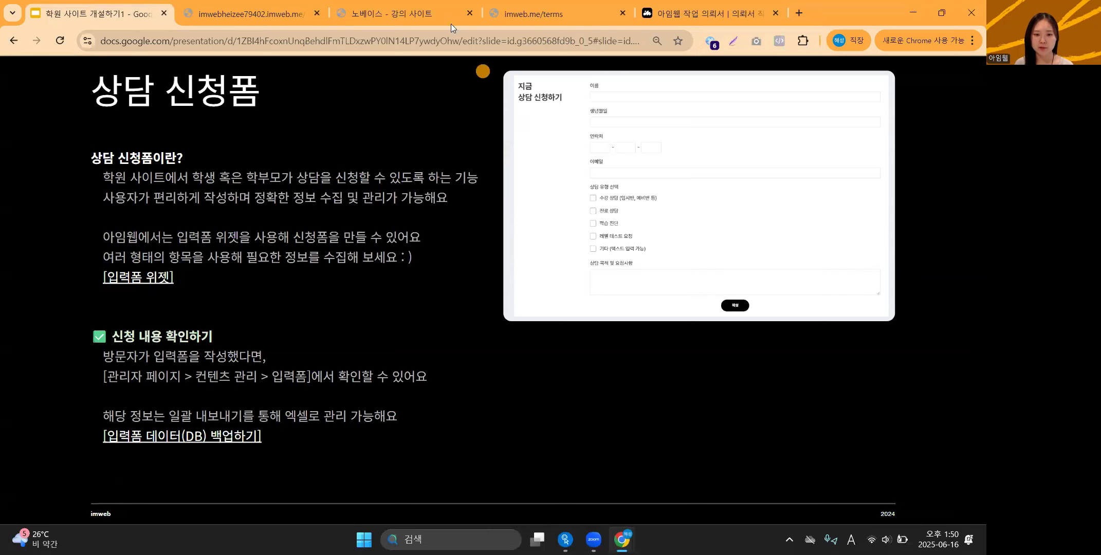
Leave the slide deck for the live 노베이스 - 강의 사이트 browser tab.
click(438, 7)
Open the live 상담 신청 page and try its 이름 and 생년월일 fields.
click(646, 78)
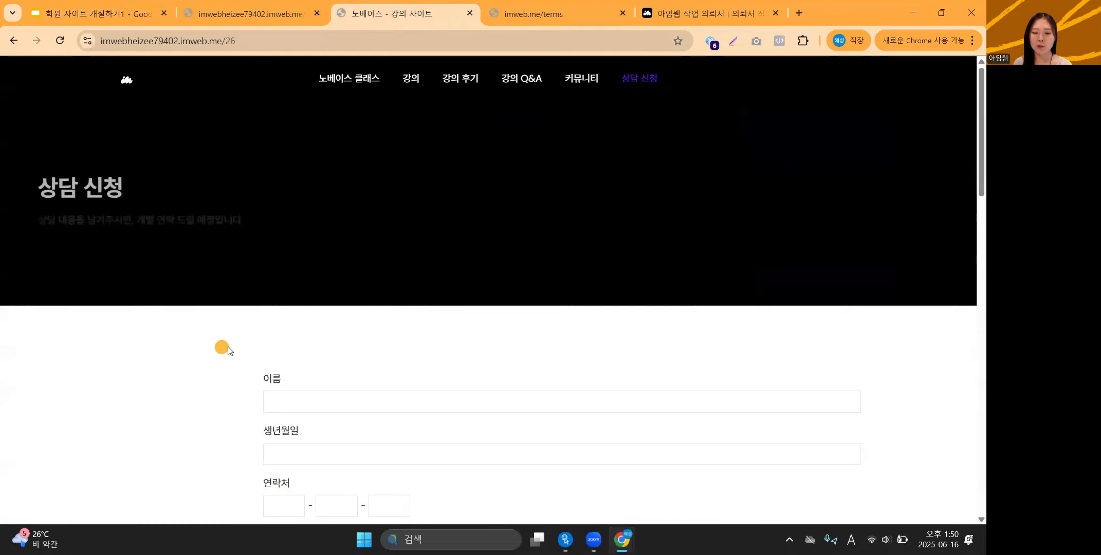
scroll(83, 347, down, 1)
scroll(77, 349, down, 4)
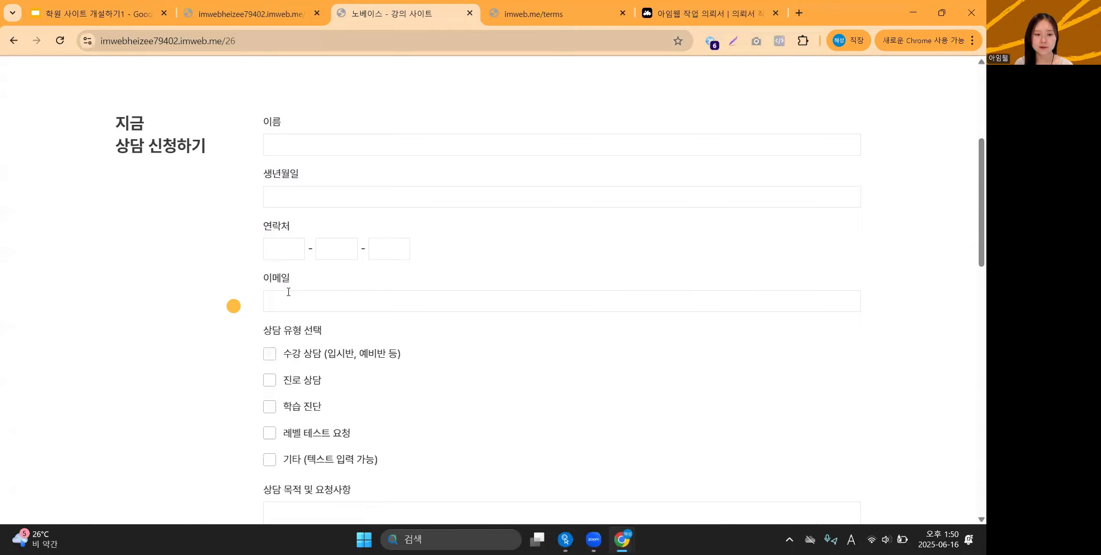
click(332, 147)
click(330, 195)
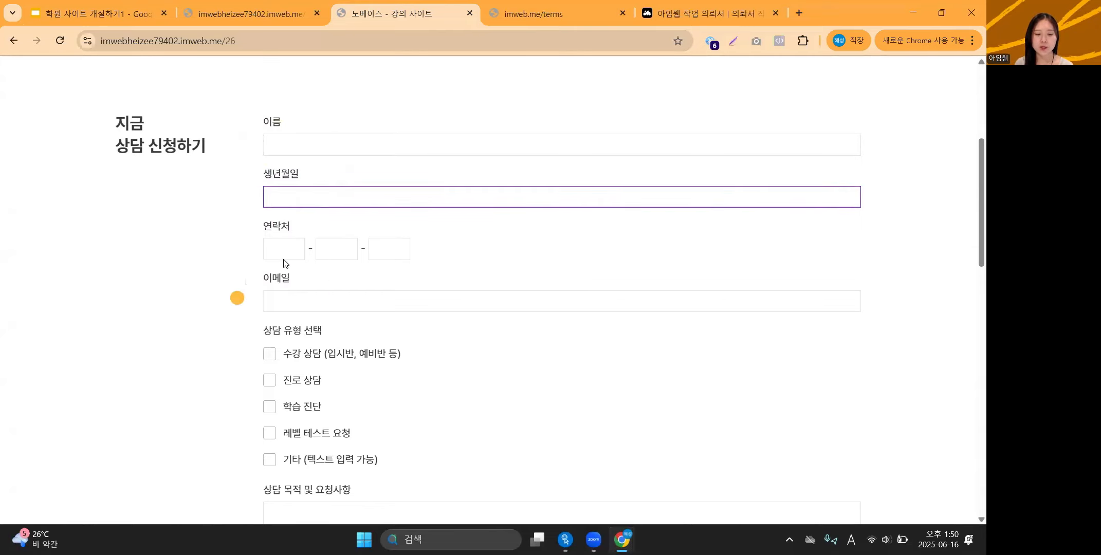
scroll(312, 298, down, 1)
scroll(313, 299, down, 1)
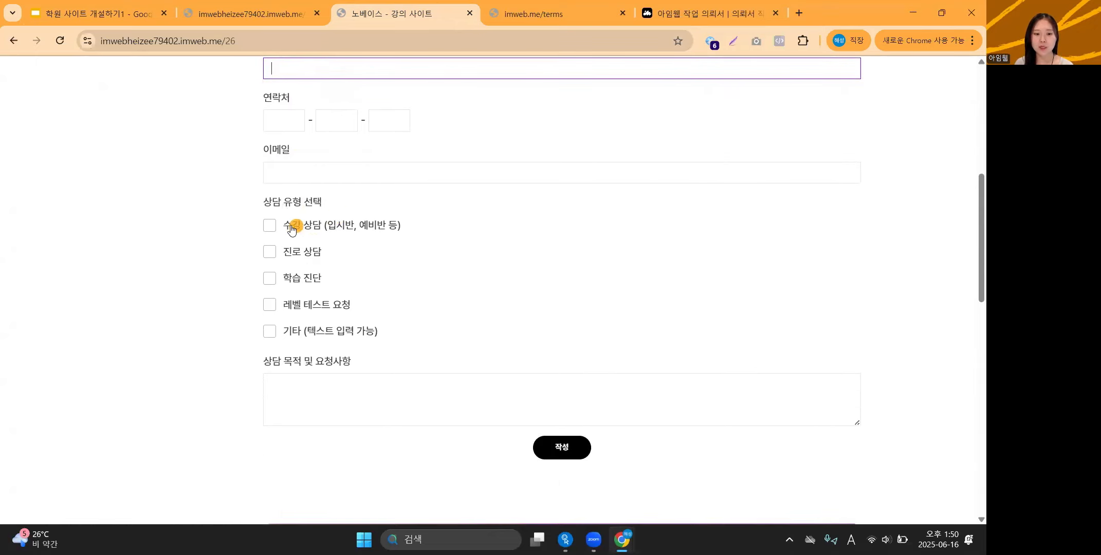
Tick 수강 상담 and 레벨 테스트 요청, leave 진로 상담 unticked, and enter sample request text.
click(269, 225)
click(270, 252)
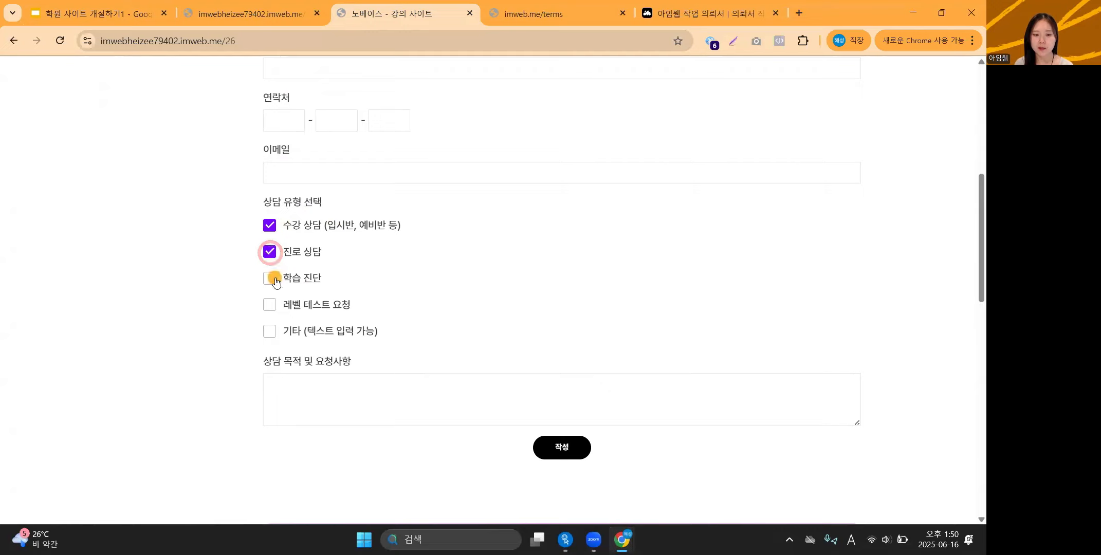
click(268, 252)
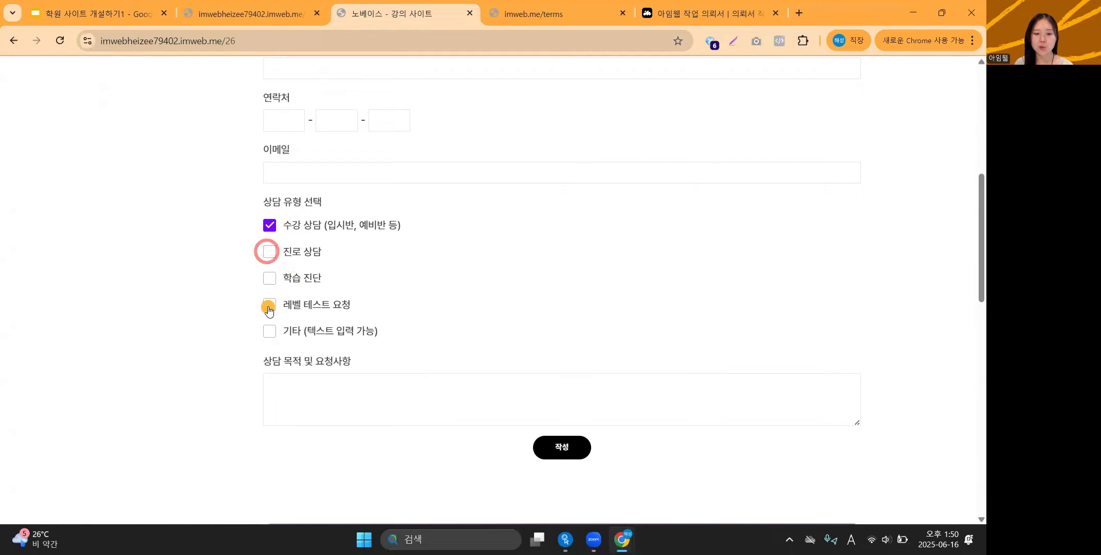
click(269, 304)
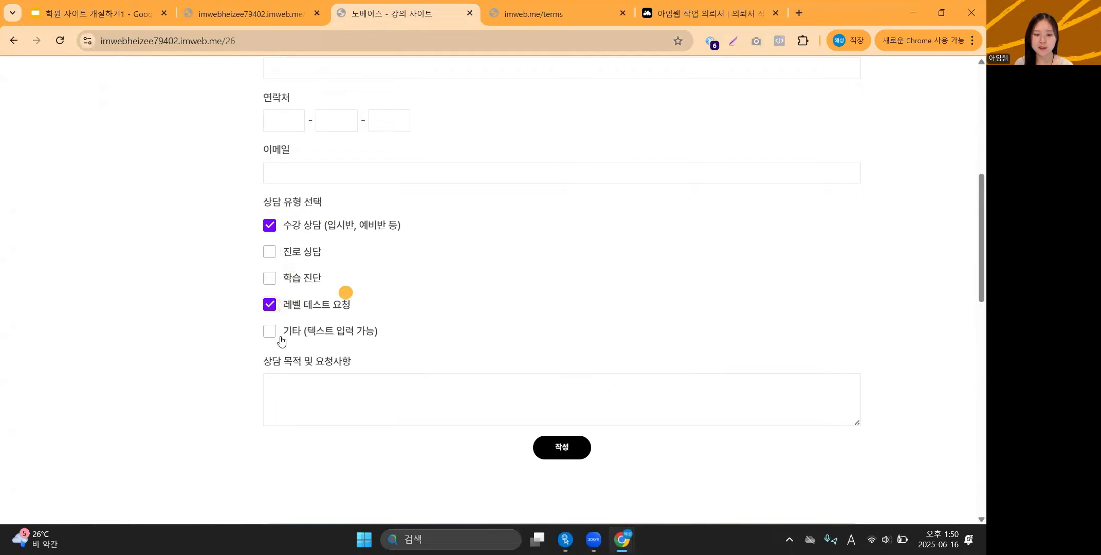
scroll(363, 392, down, 1)
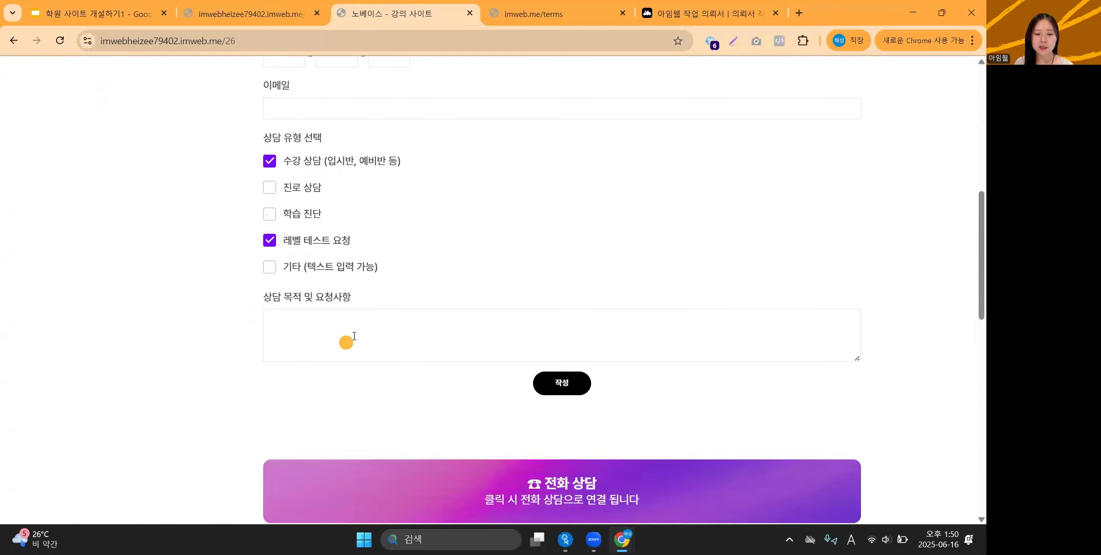
click(367, 323)
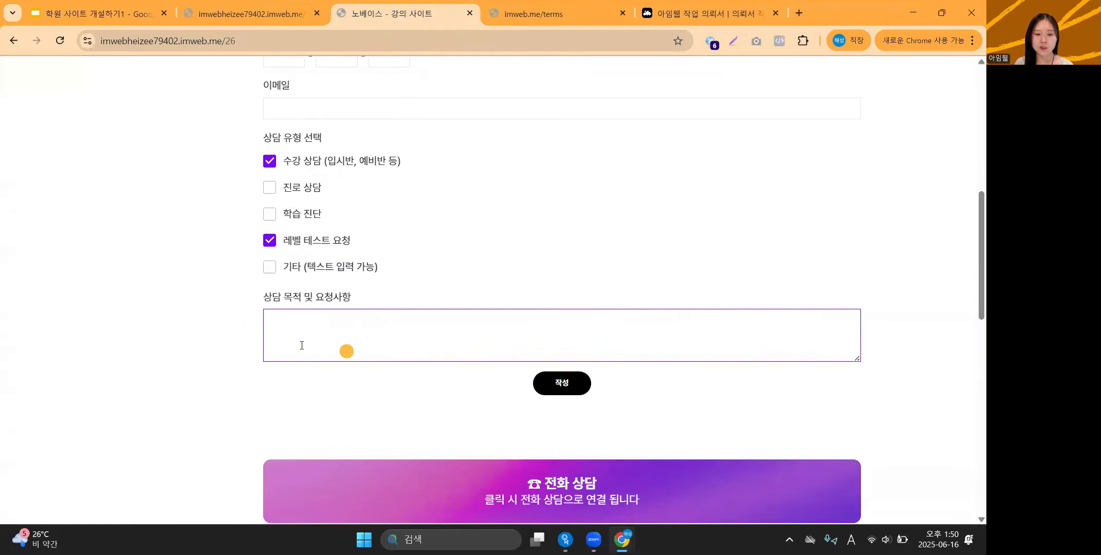
scroll(351, 321, up, 1)
scroll(304, 216, up, 1)
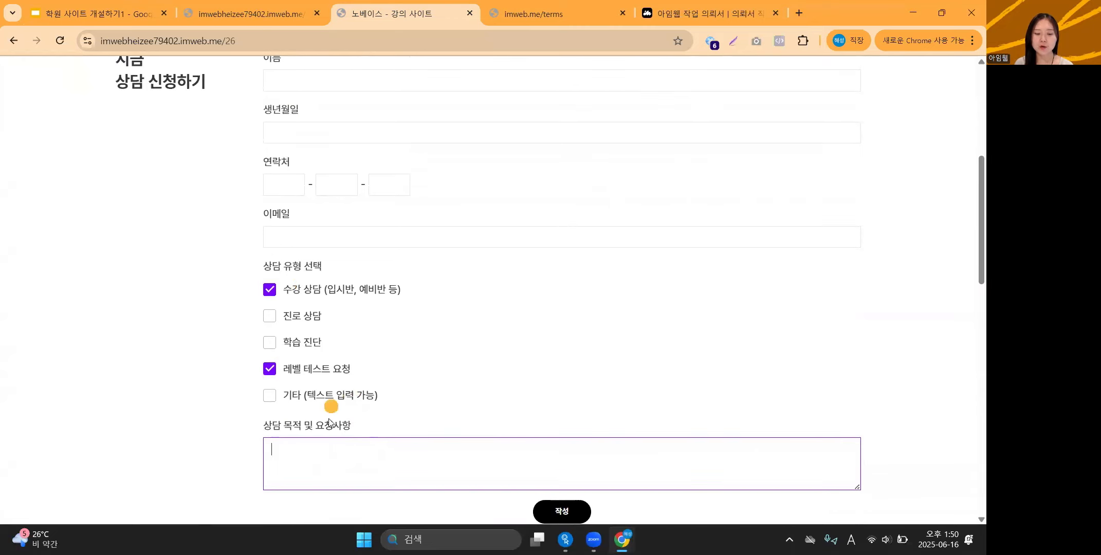
scroll(342, 461, down, 1)
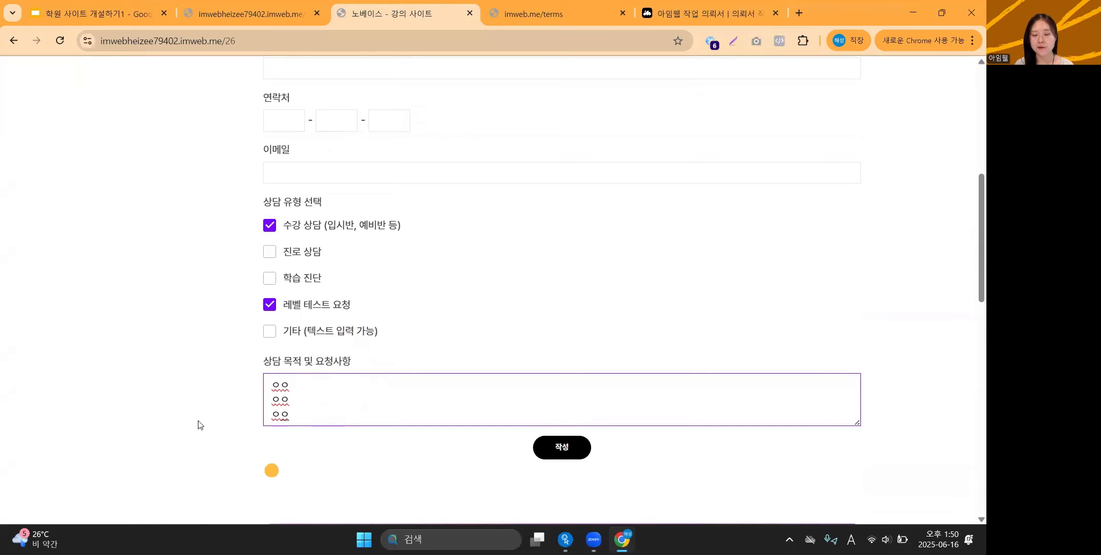
scroll(367, 410, up, 2)
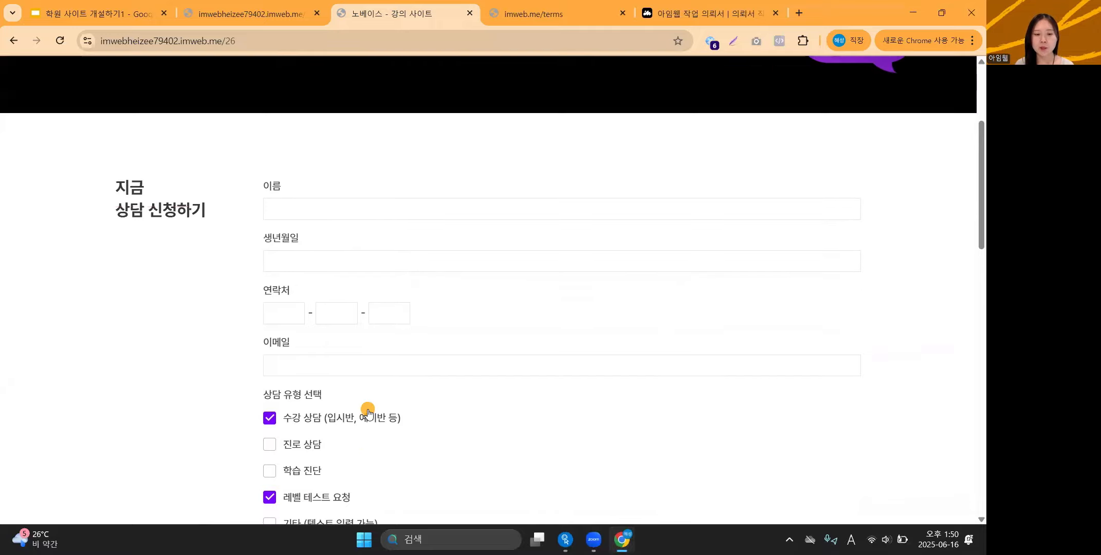
scroll(367, 411, down, 1)
scroll(368, 411, up, 1)
scroll(368, 410, down, 4)
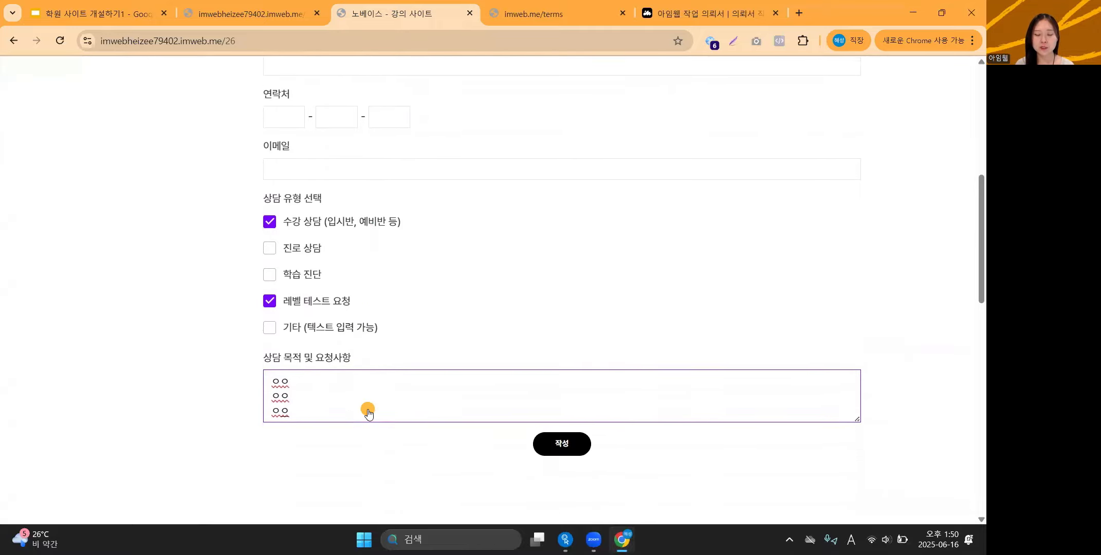
scroll(363, 380, up, 5)
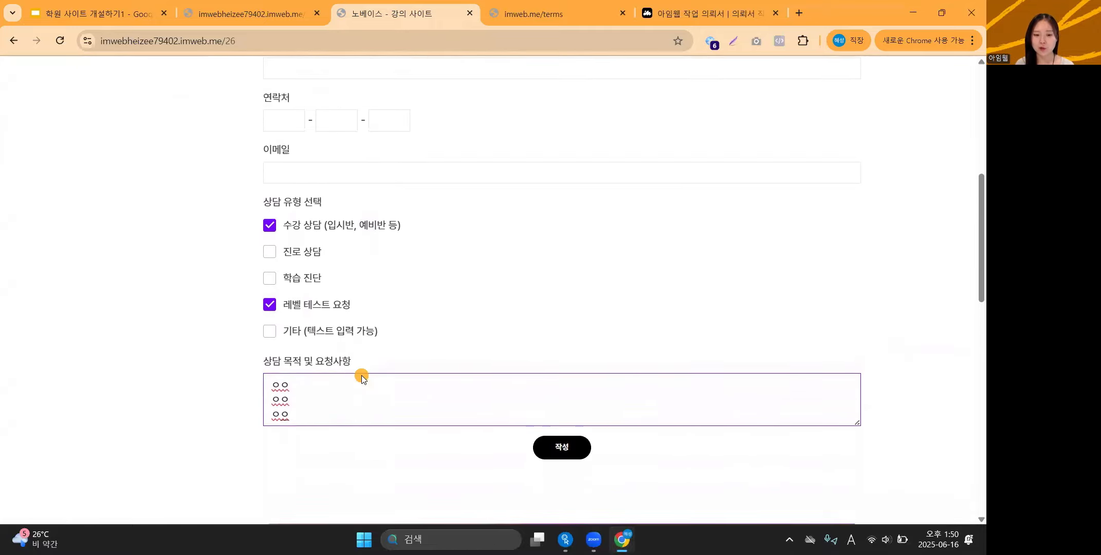
scroll(363, 381, down, 1)
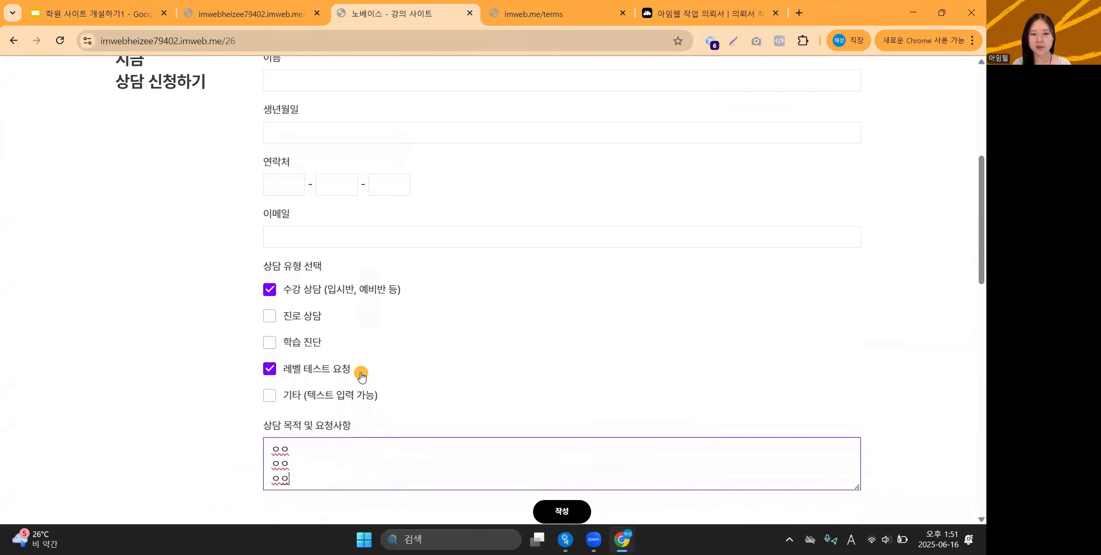
In the design editor, exit header editing and open the 상담 신청 page to its form and 전화 상담 block.
click(271, 25)
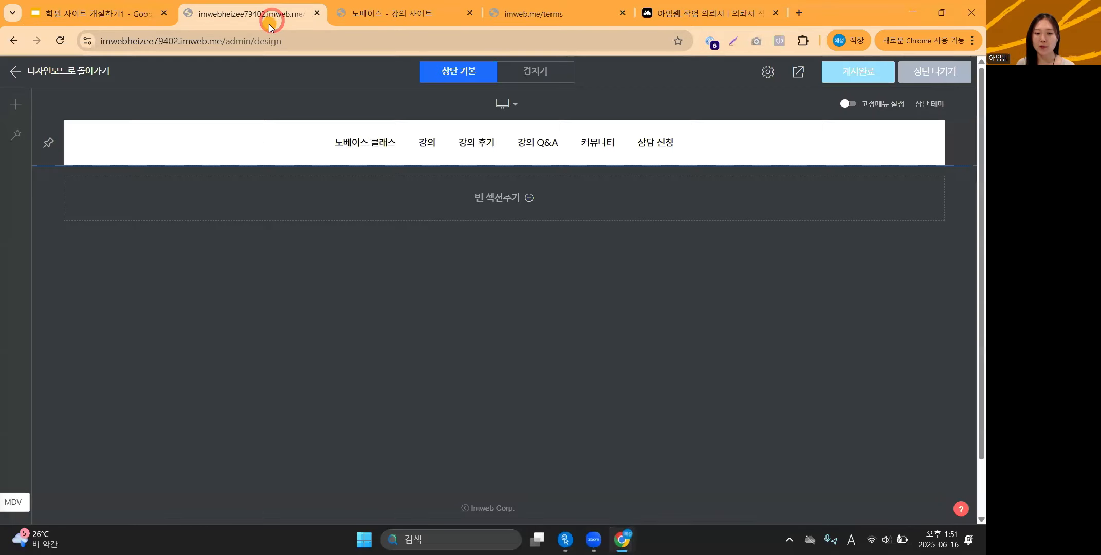
click(934, 73)
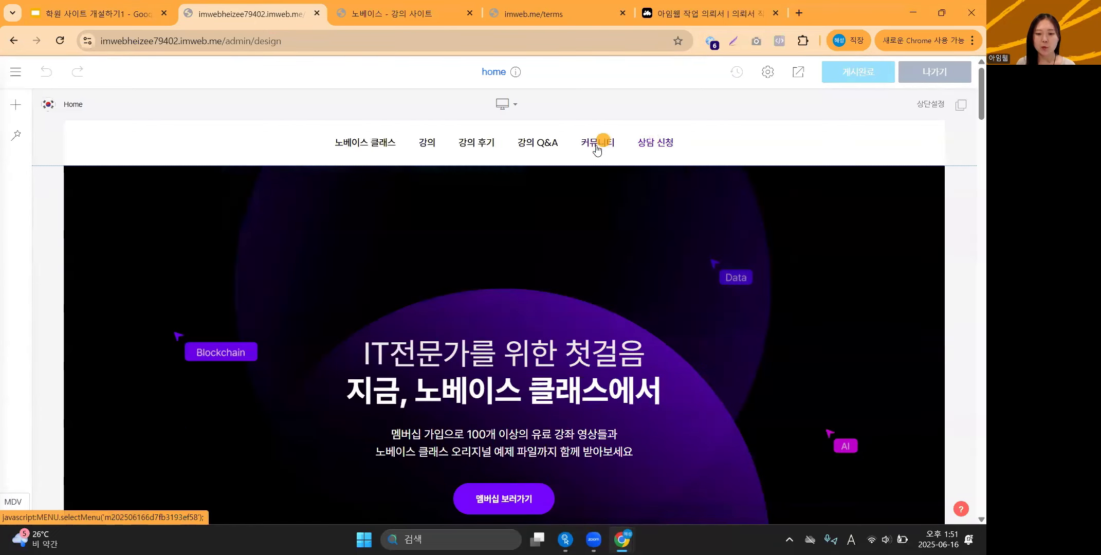
mouse_move(444, 149)
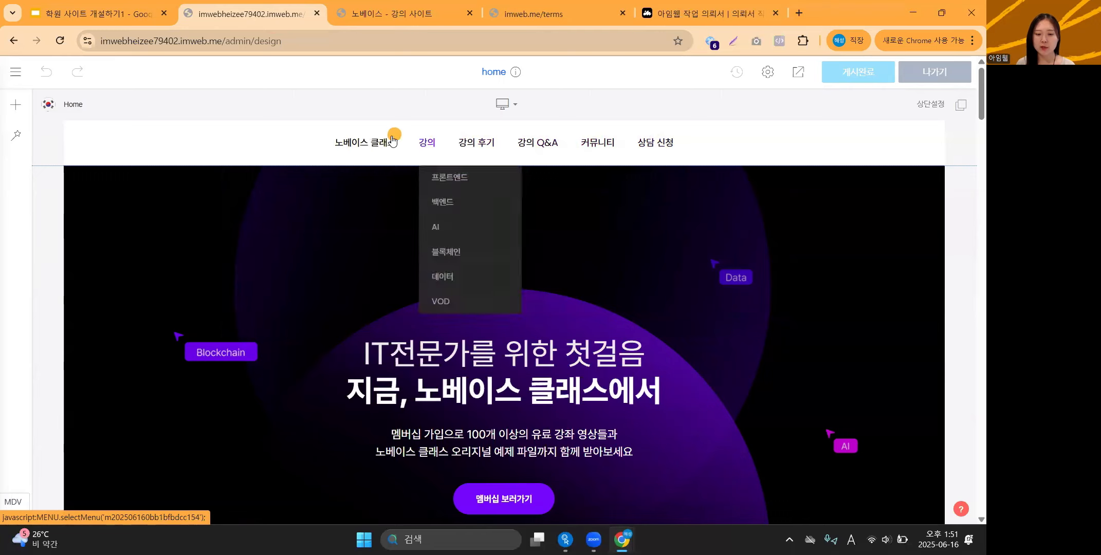
click(649, 141)
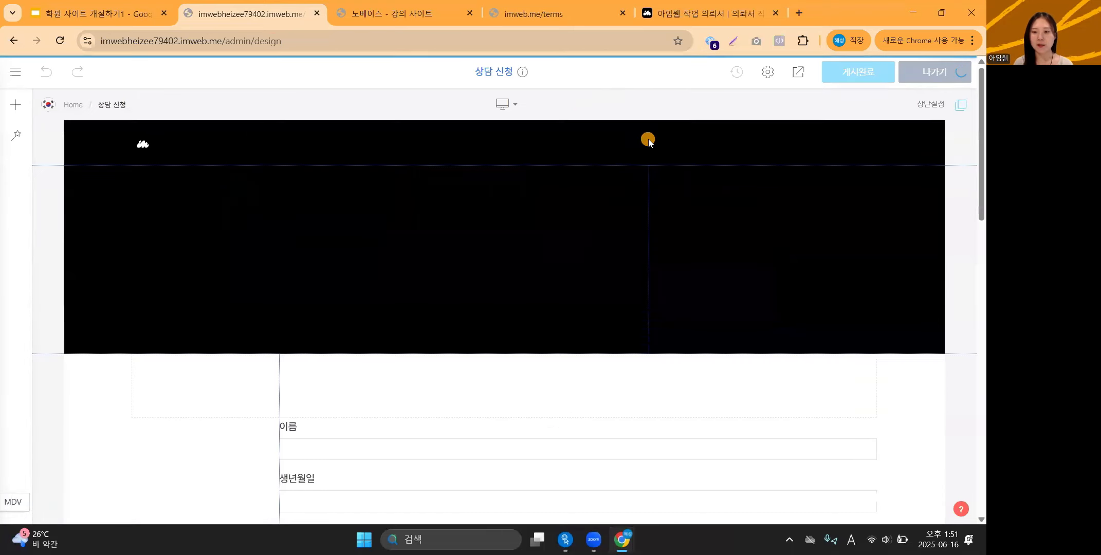
scroll(116, 330, down, 3)
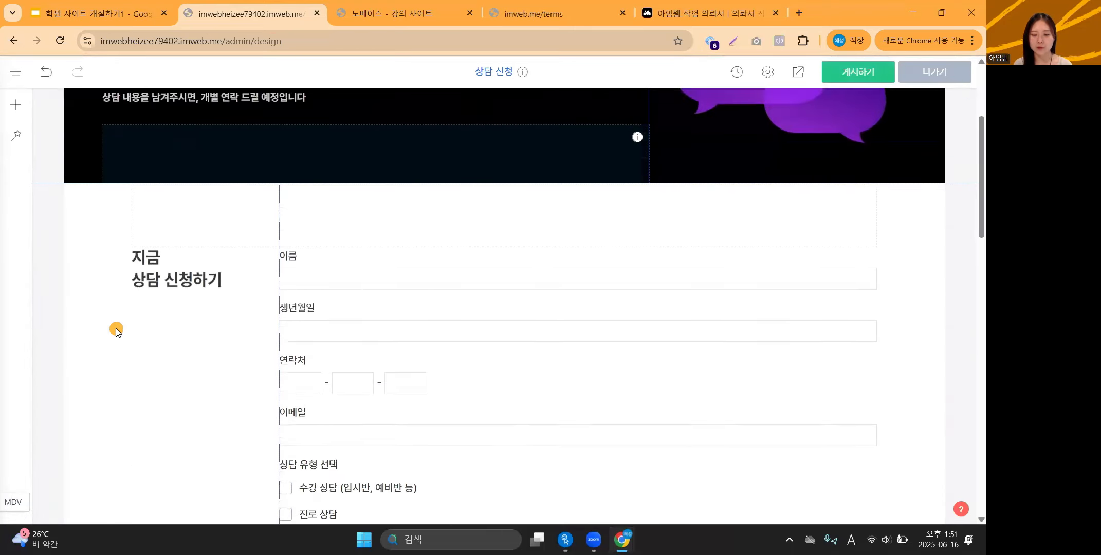
scroll(116, 331, down, 7)
scroll(116, 329, up, 6)
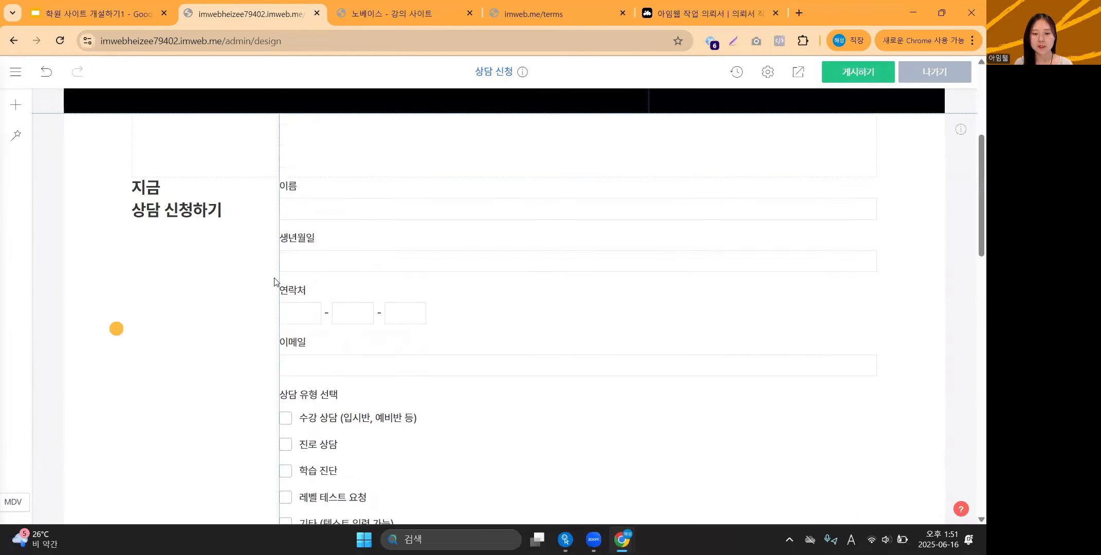
scroll(396, 254, down, 7)
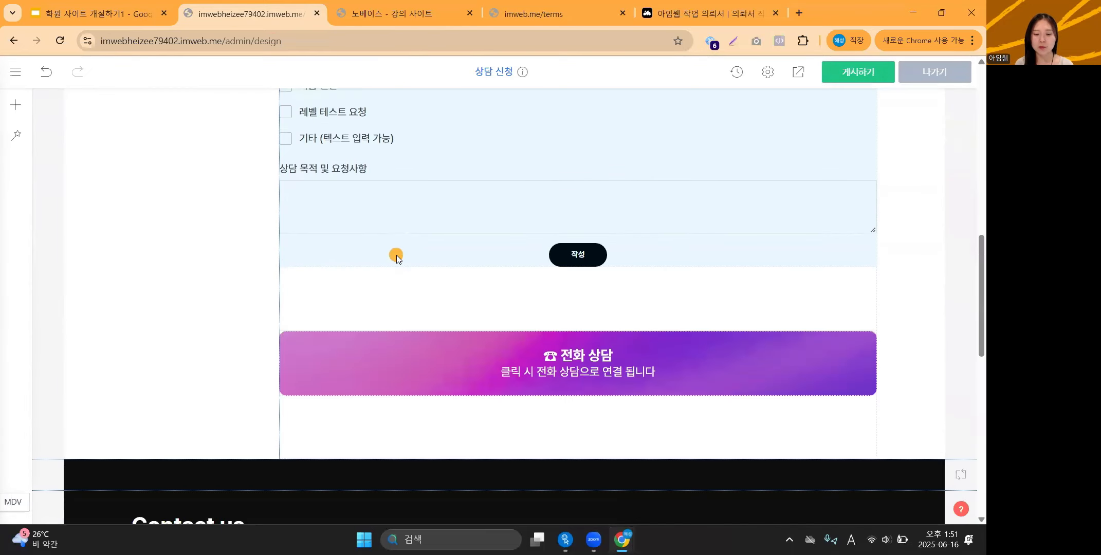
scroll(396, 255, down, 4)
Insert an empty section above Contact us and add an 입력폼 widget to it.
right_click(191, 222)
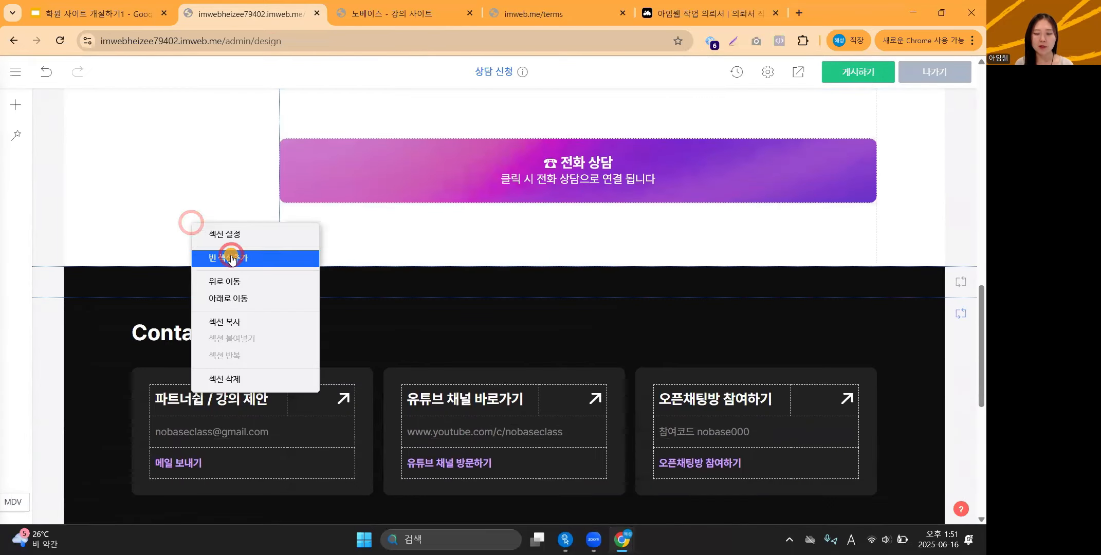
click(231, 258)
scroll(524, 309, down, 2)
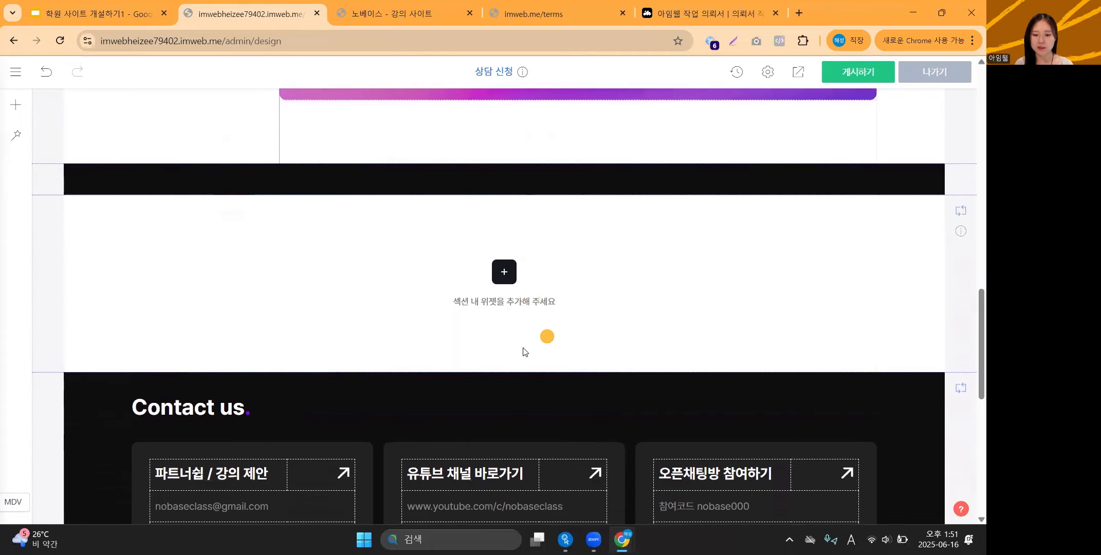
scroll(525, 352, down, 2)
scroll(535, 267, up, 1)
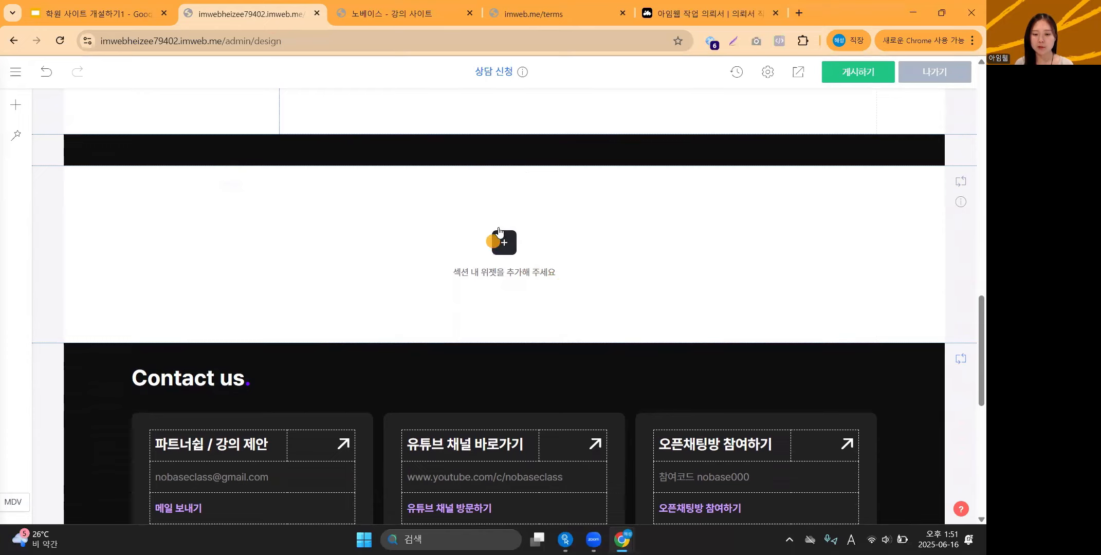
click(509, 249)
click(16, 105)
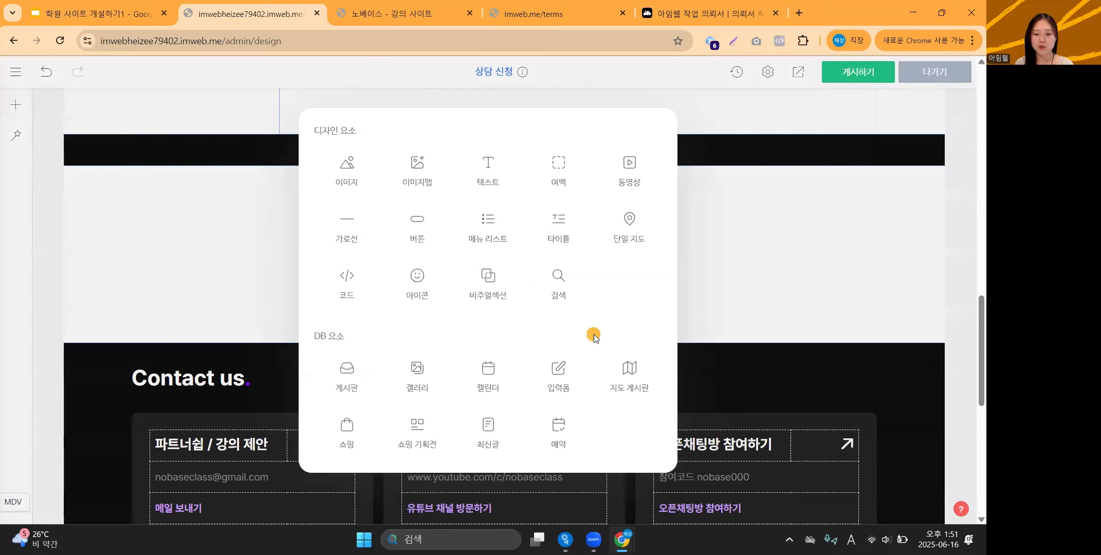
click(564, 378)
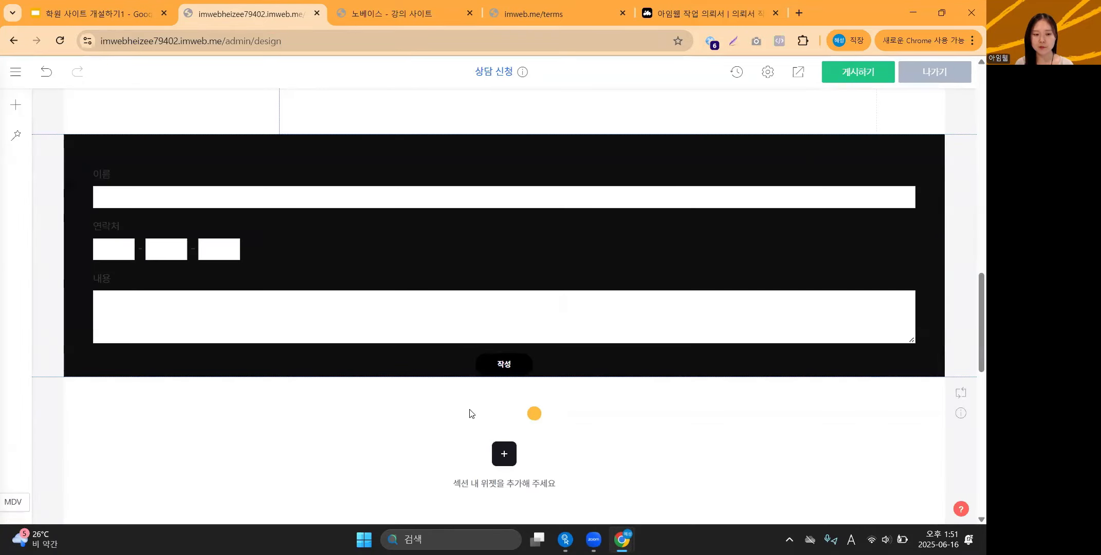
scroll(450, 396, up, 1)
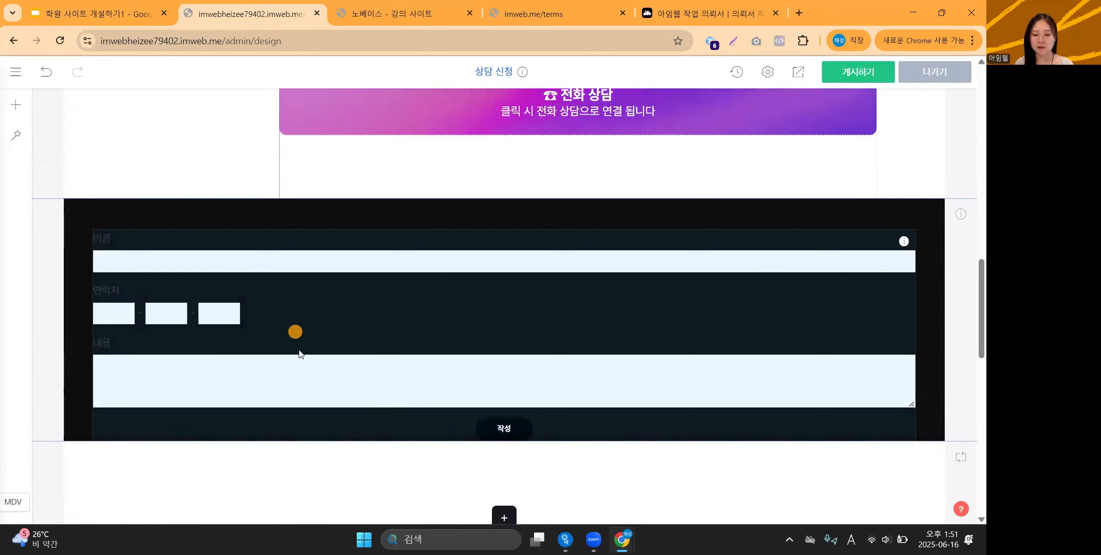
In the form's 입력폼 설정, rename the 이름 field to 수강자 이름.
right_click(488, 298)
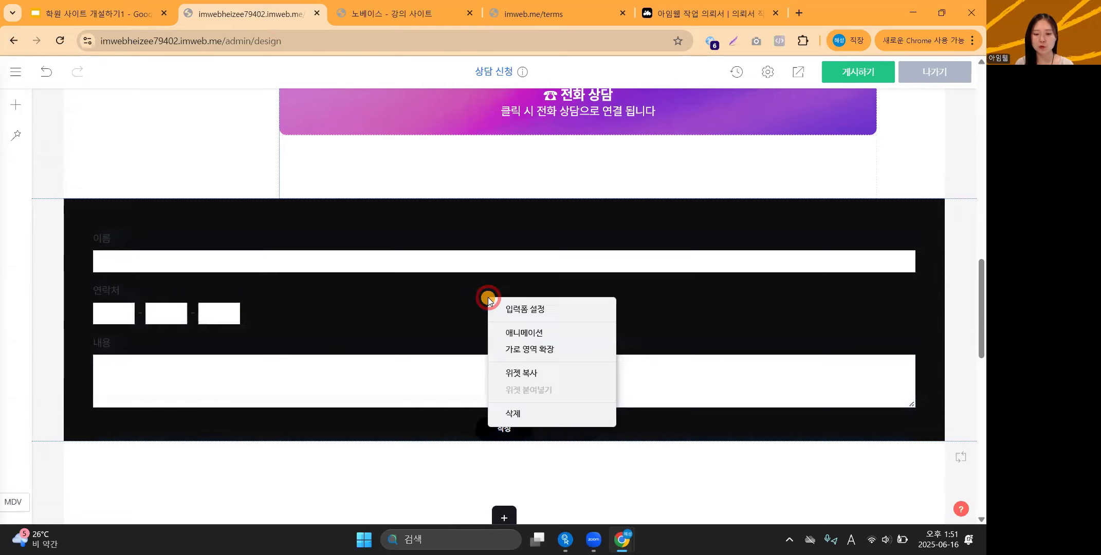
click(528, 308)
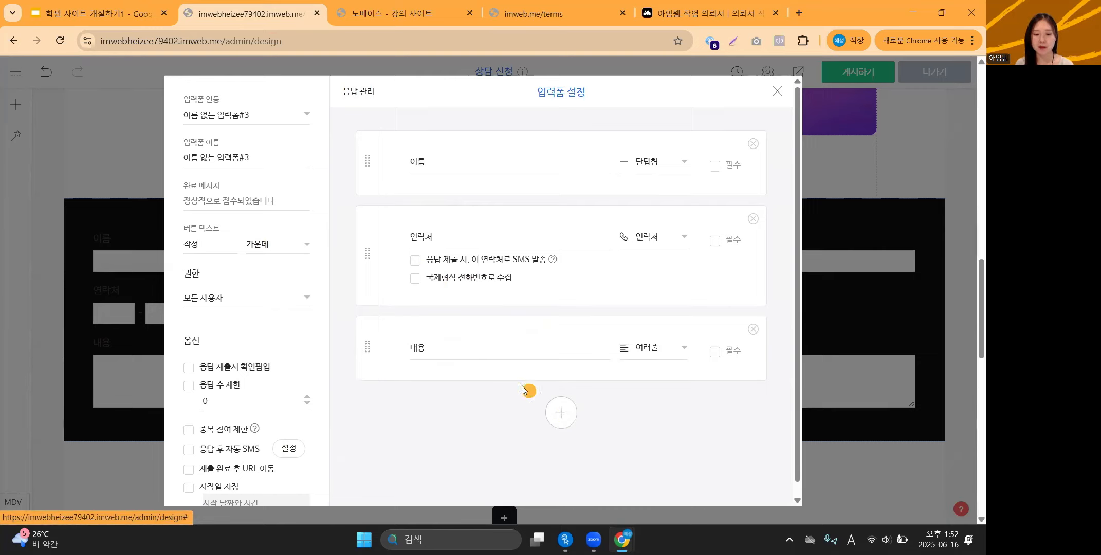
click(509, 357)
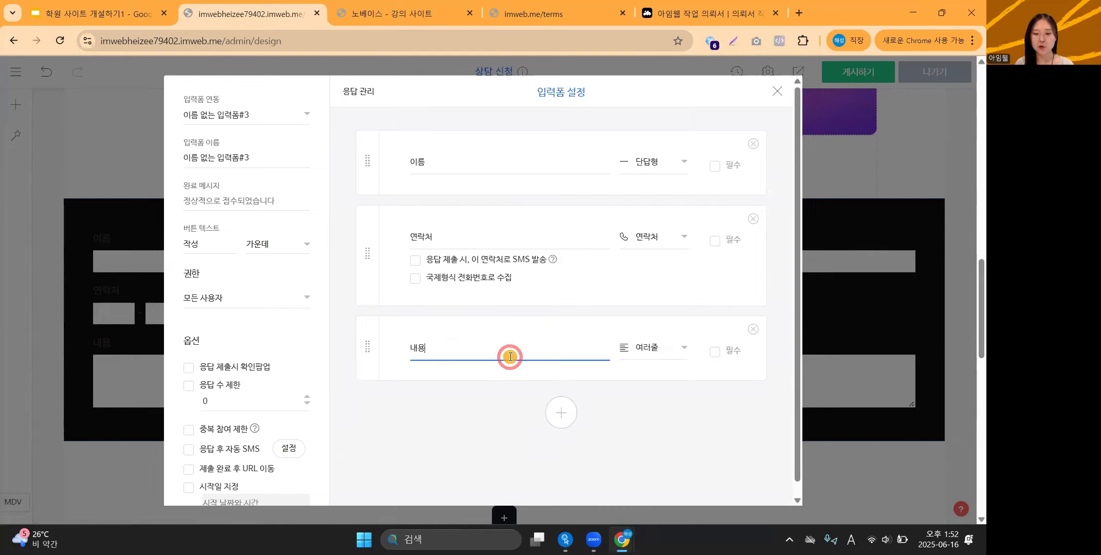
click(473, 162)
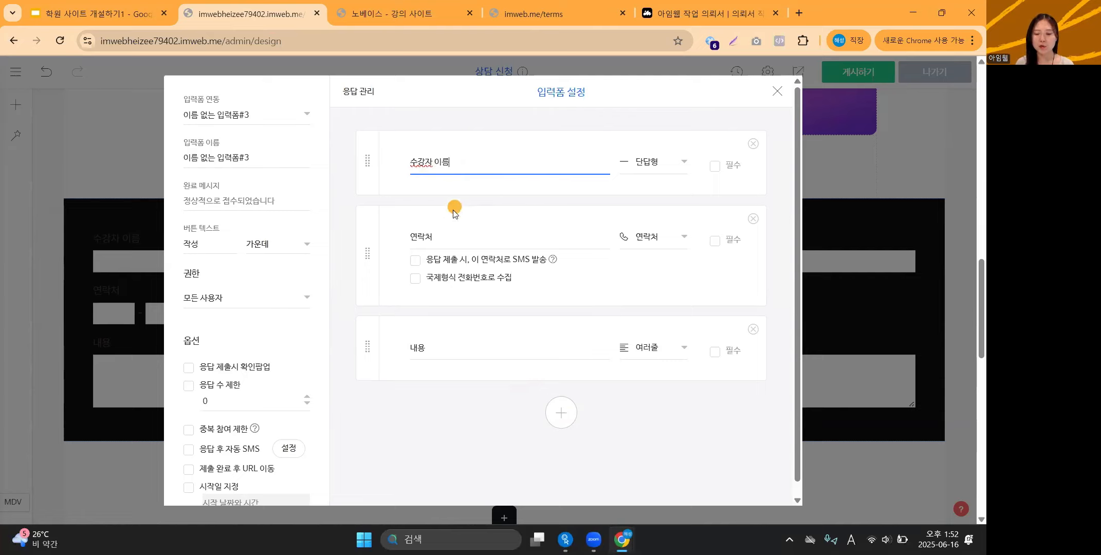
Add a 파일 업로드 question titled 학생증 이미지 업로드 and close the form settings.
click(562, 413)
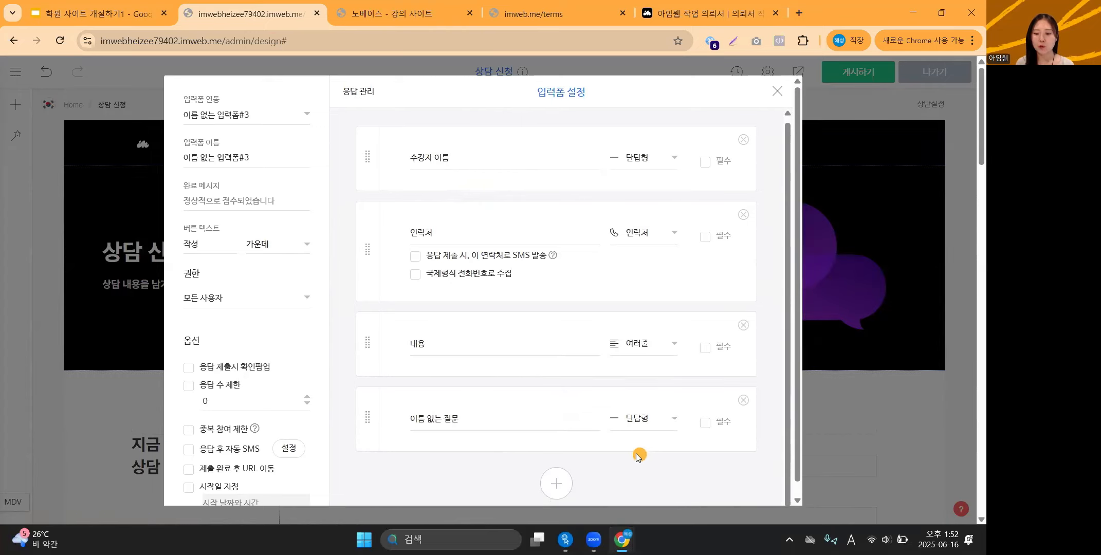
click(664, 423)
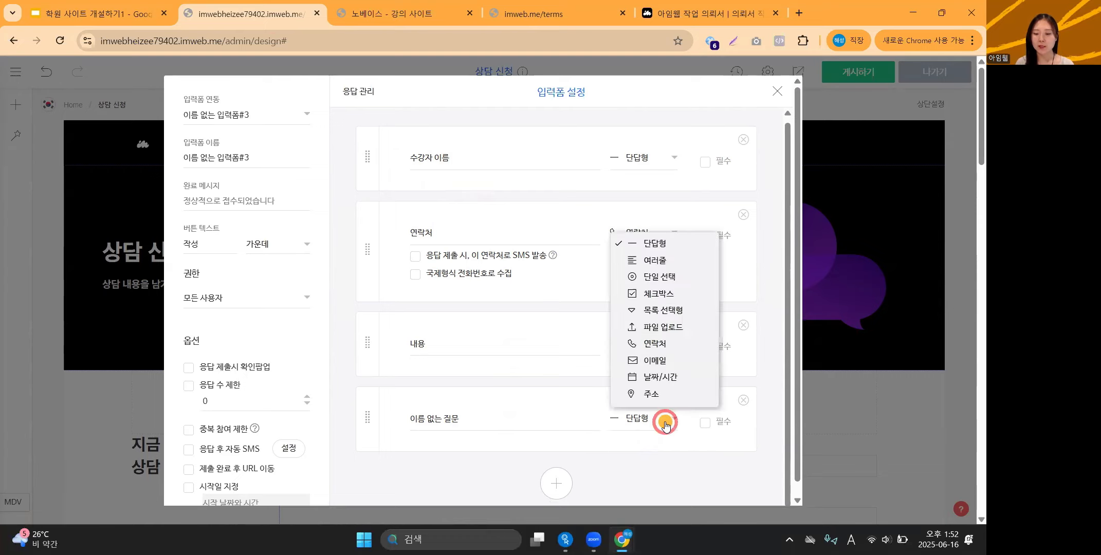
click(684, 333)
drag(513, 420, 389, 422)
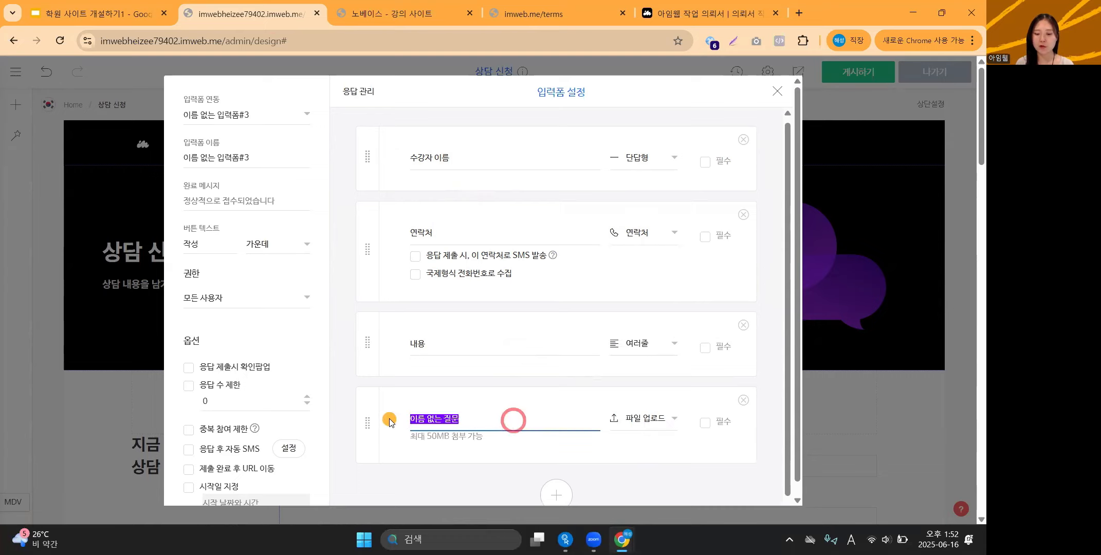
key(BackSpace)
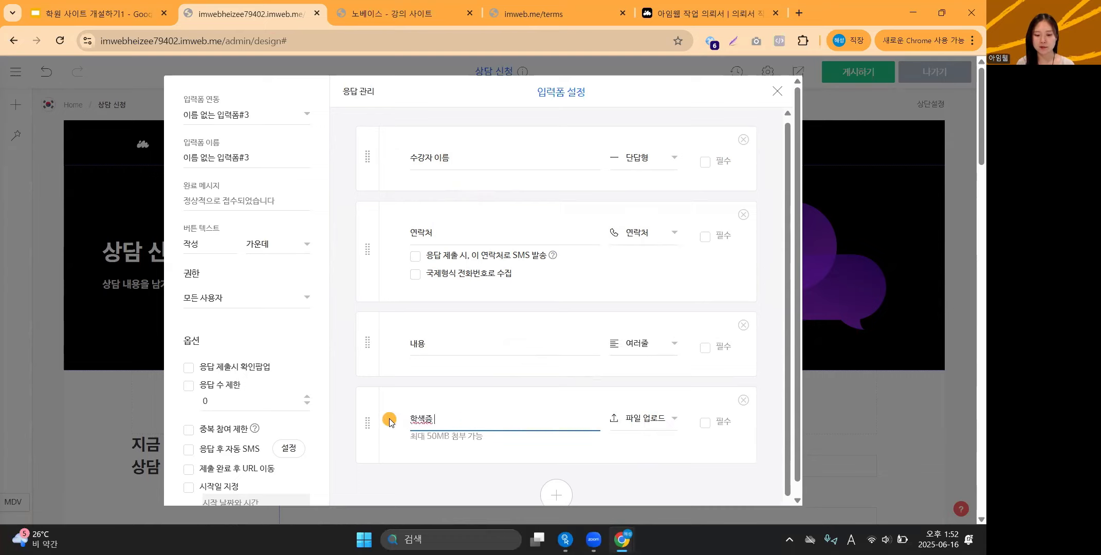
text(학생증 이미지 오버로드)
key(BackSpace)
key(BackSpace)
key(BackSpace)
key(BackSpace)
text(이)
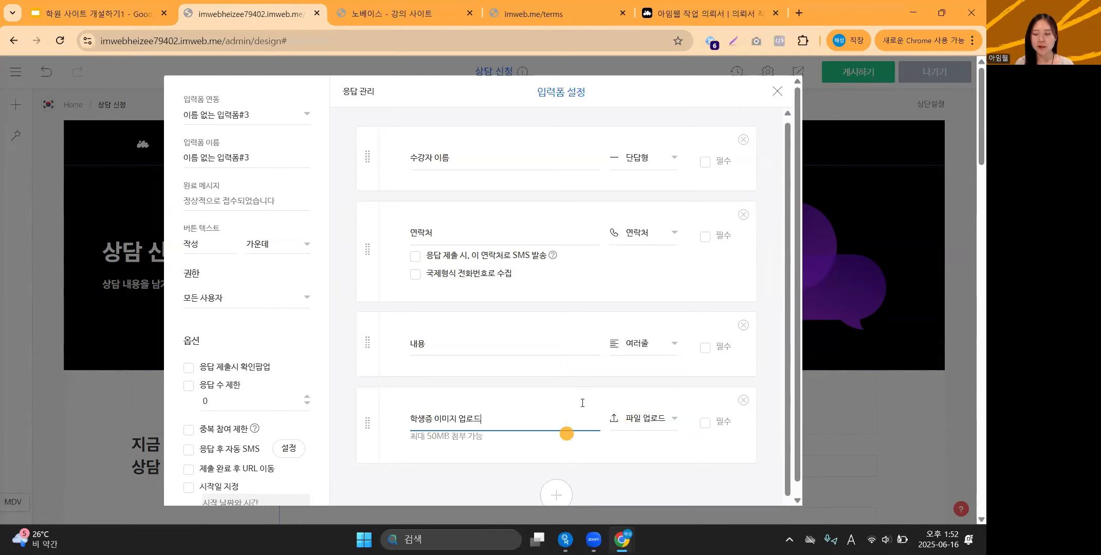
click(657, 422)
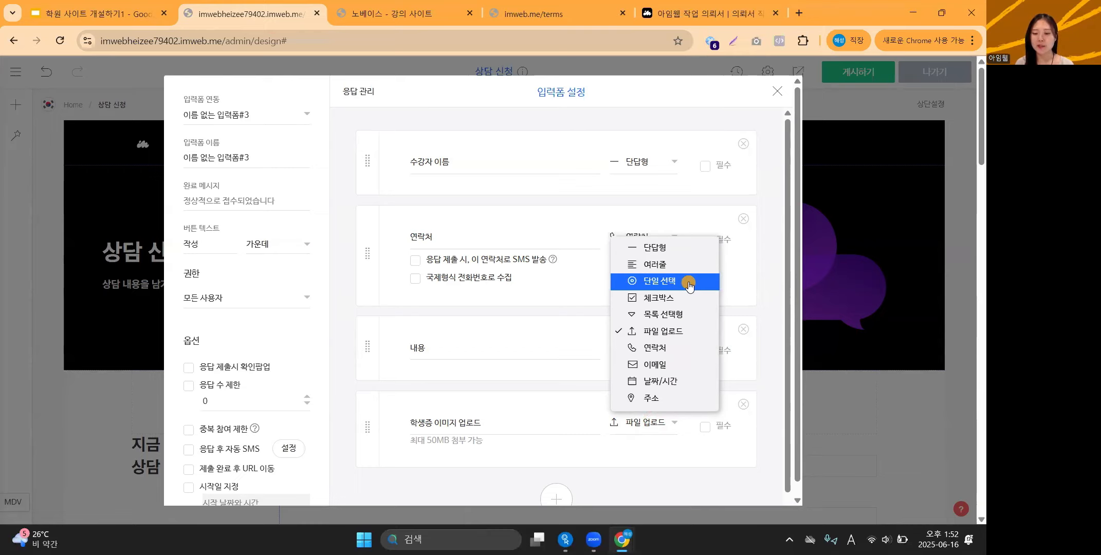
click(770, 349)
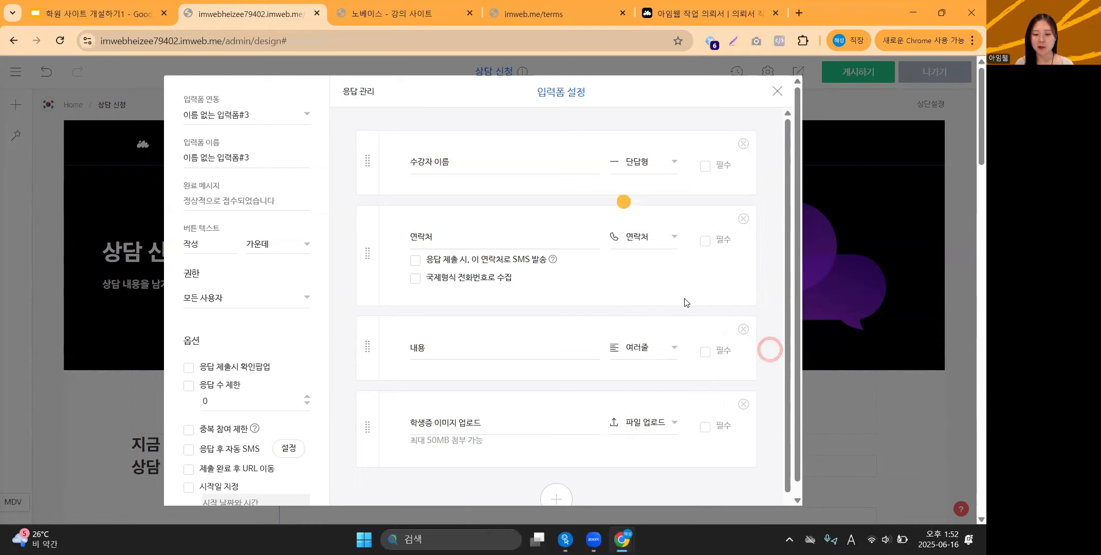
scroll(684, 303, down, 1)
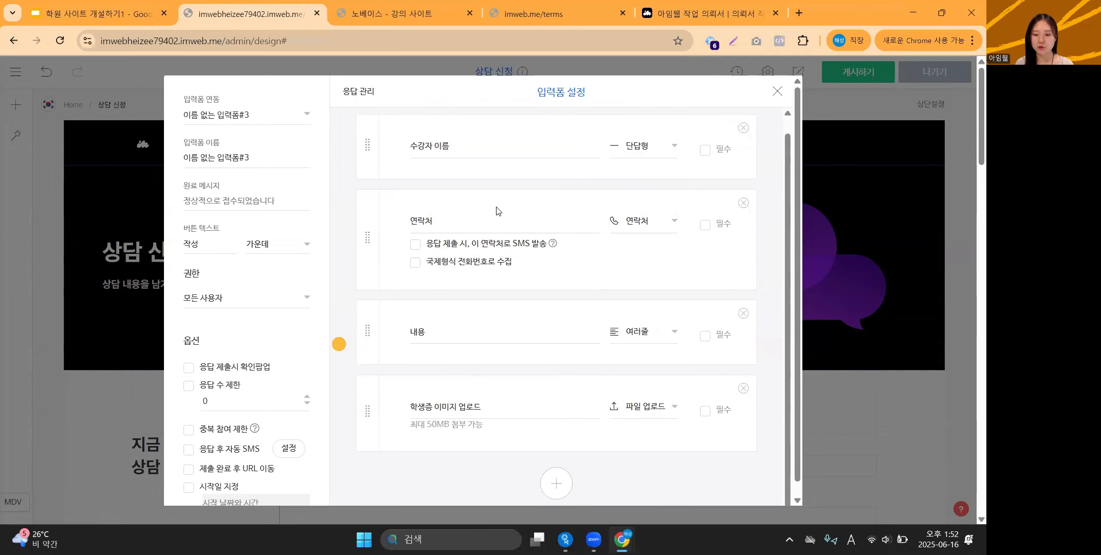
click(883, 332)
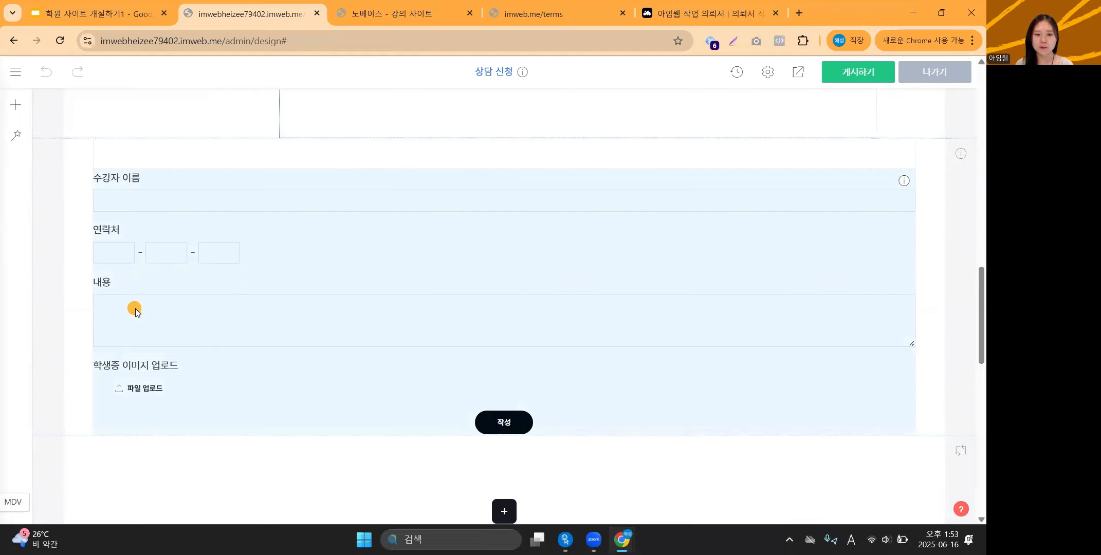
scroll(134, 318, up, 5)
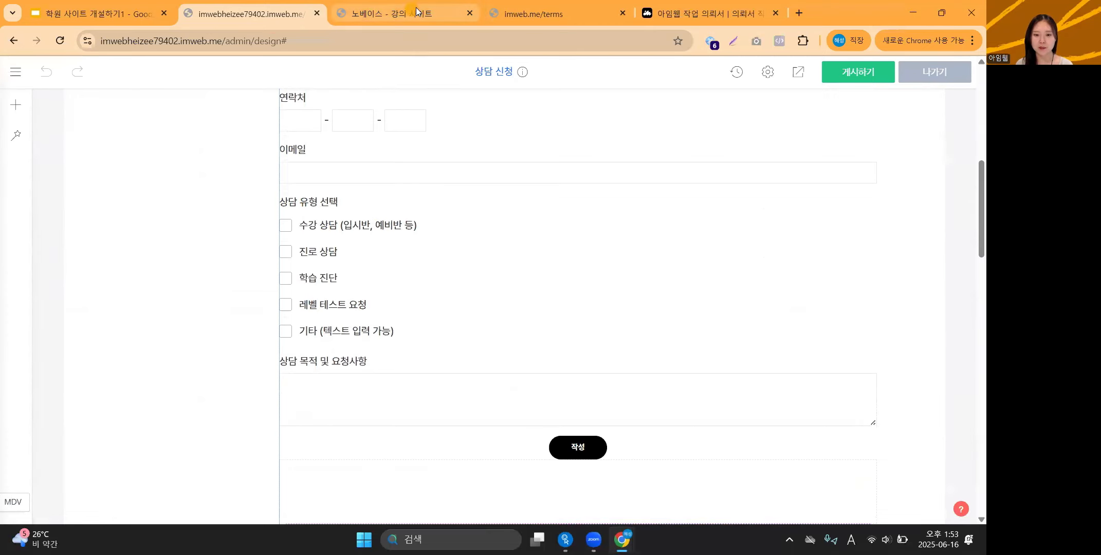
Go to the live site's 상담 신청 form.
click(425, 6)
scroll(424, 203, up, 3)
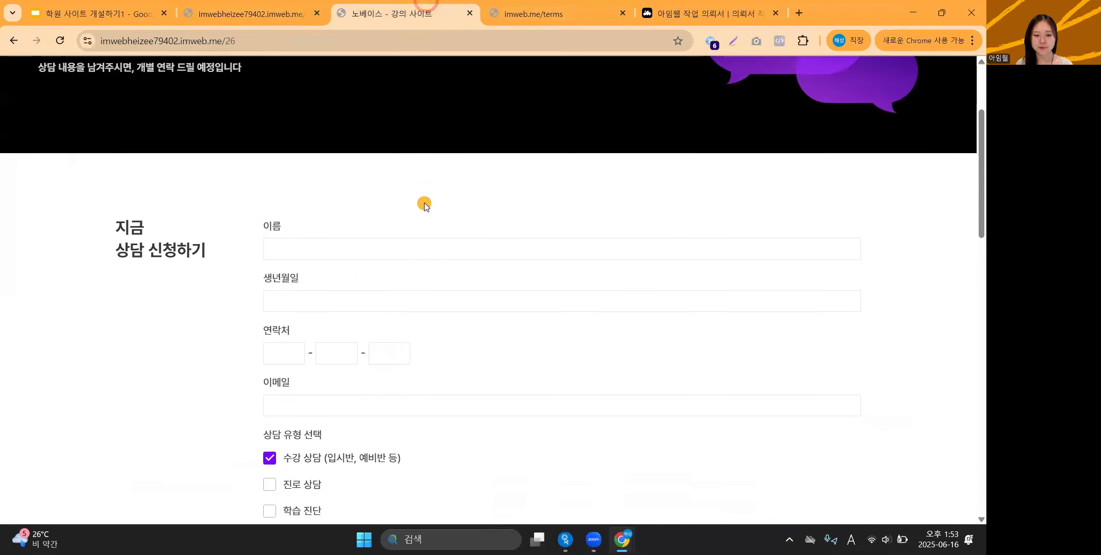
scroll(424, 203, down, 3)
scroll(415, 224, up, 1)
scroll(415, 225, up, 1)
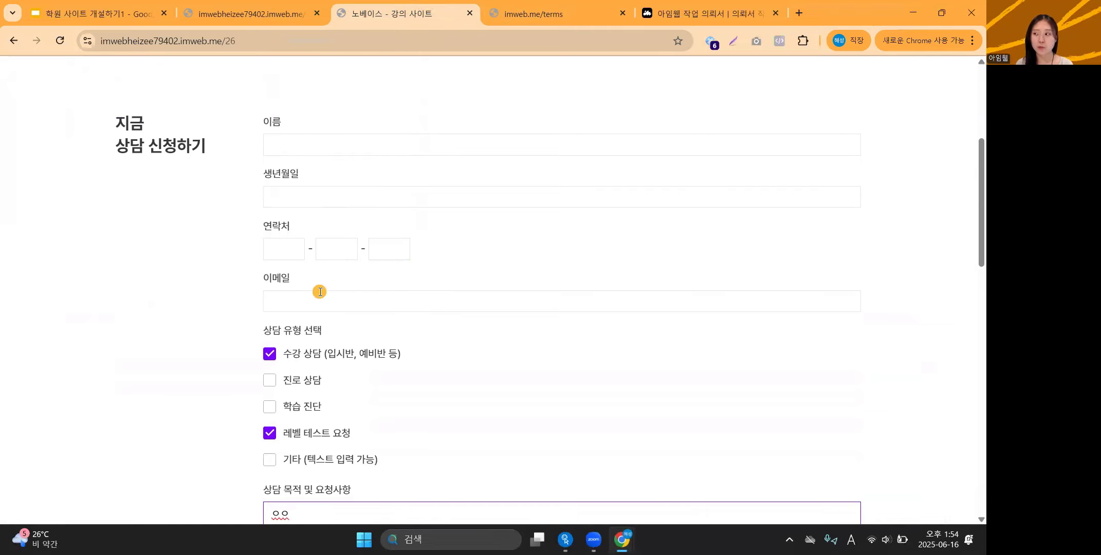
scroll(318, 288, up, 5)
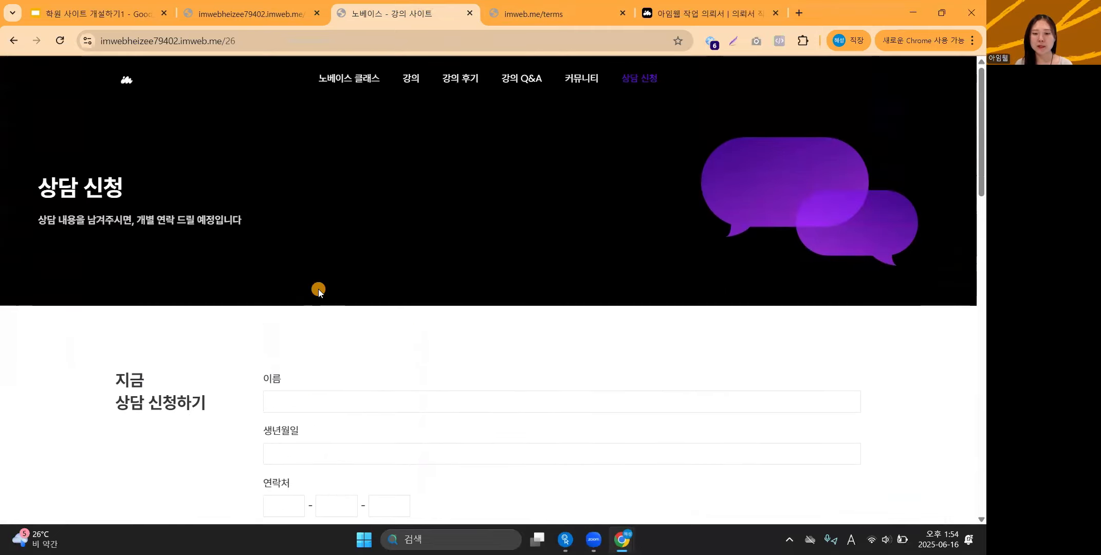
scroll(473, 254, down, 5)
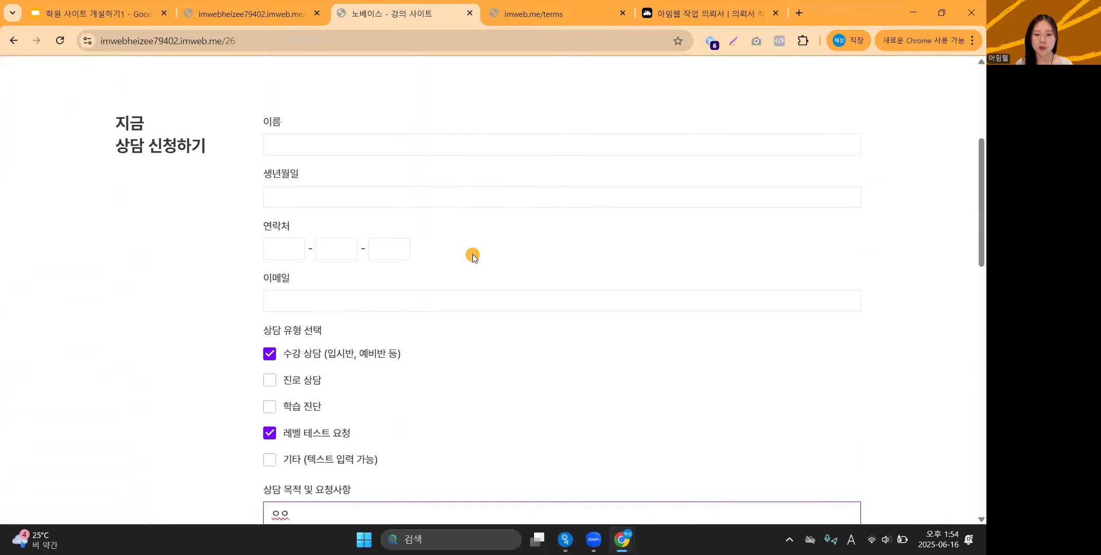
Enter an applicant's name and fill the form, submit it with 작성, and confirm with 확인.
click(327, 150)
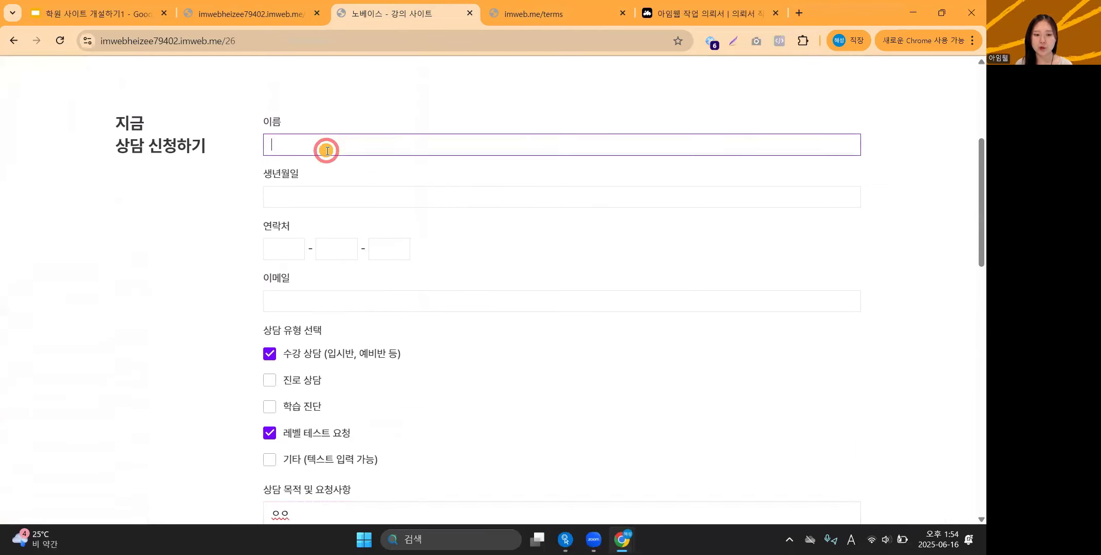
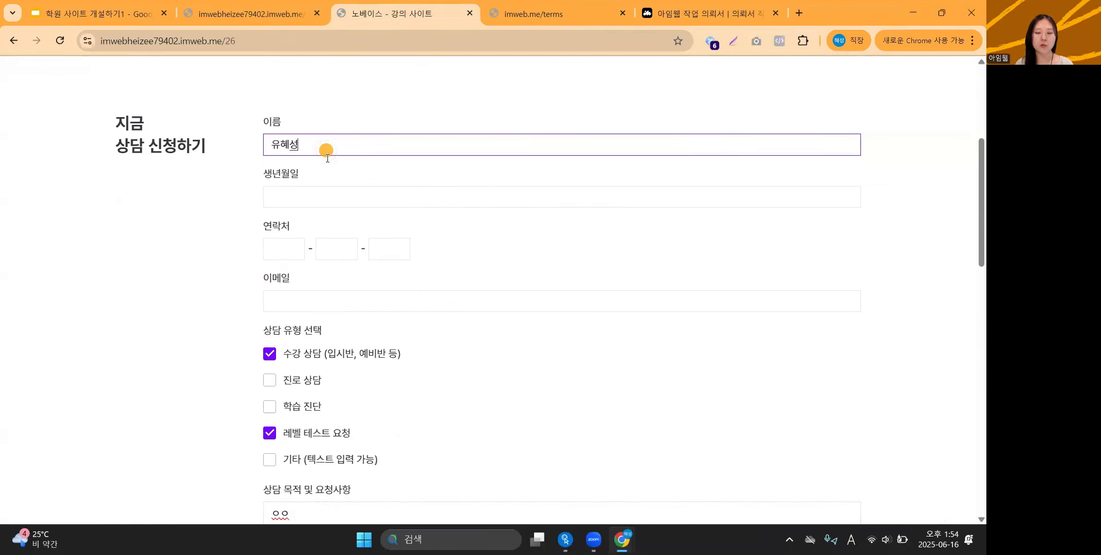
click(313, 191)
click(292, 251)
click(308, 291)
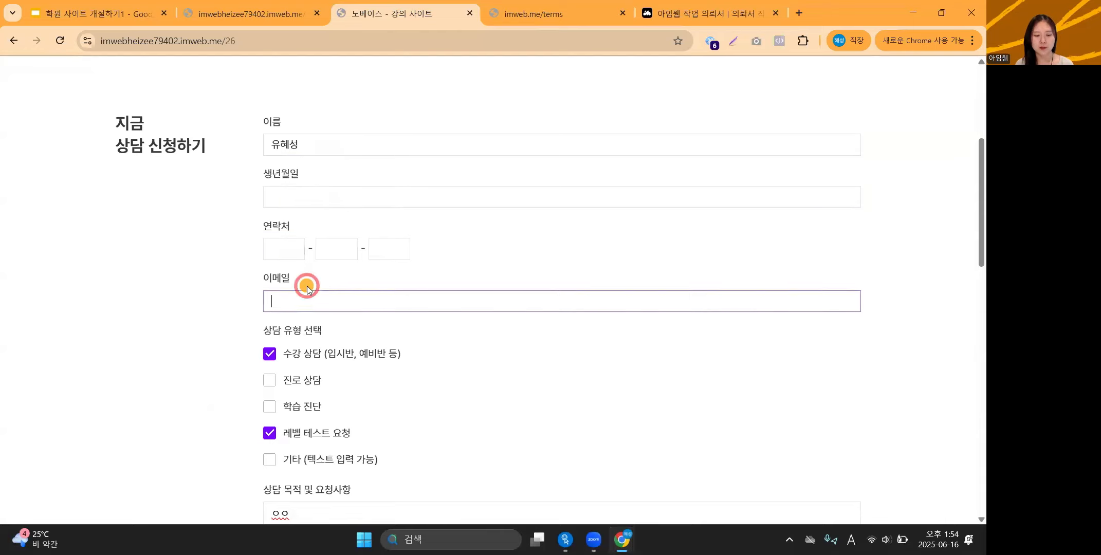
scroll(308, 288, down, 2)
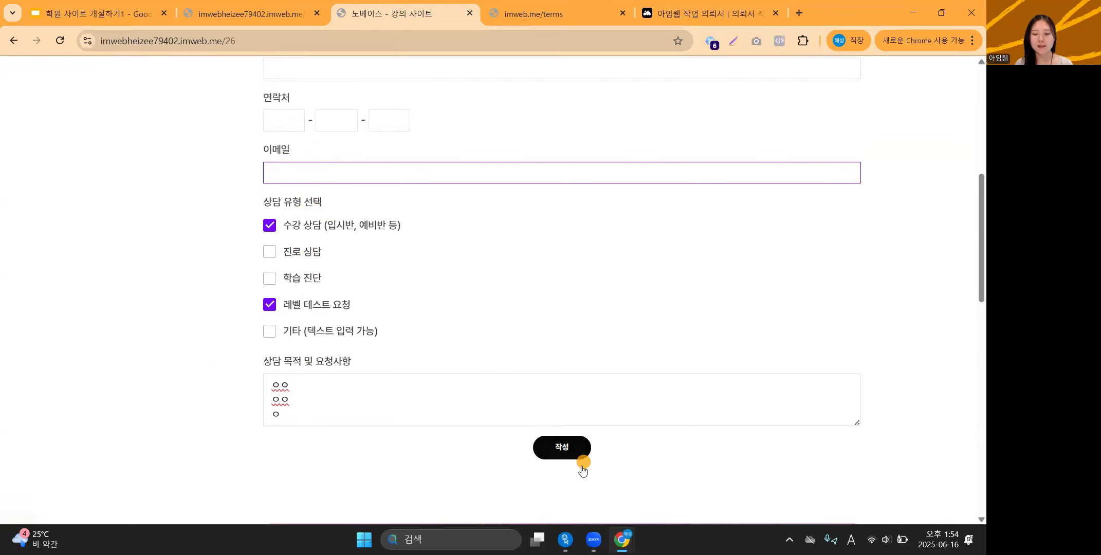
click(560, 447)
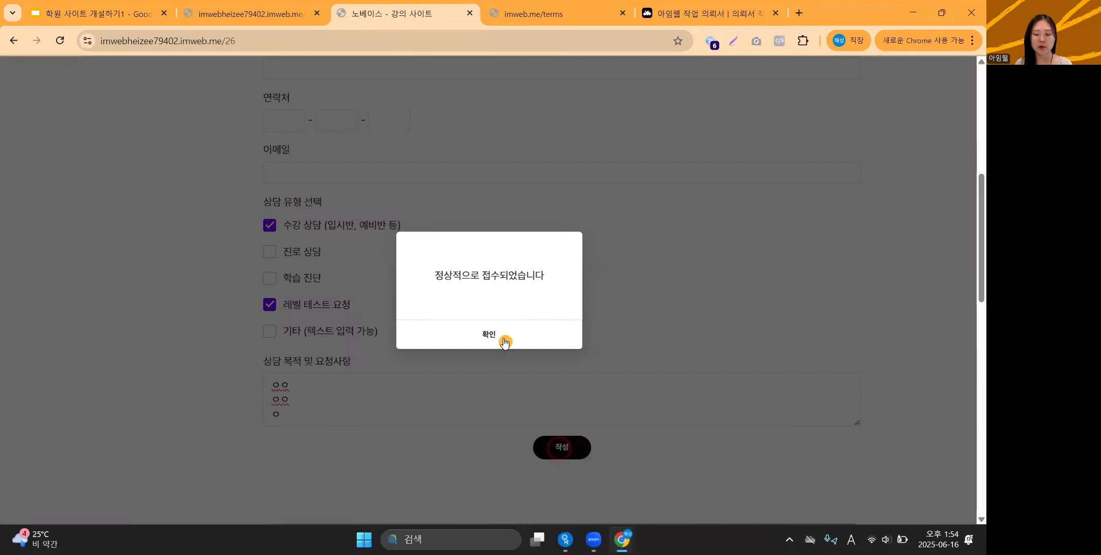
click(502, 339)
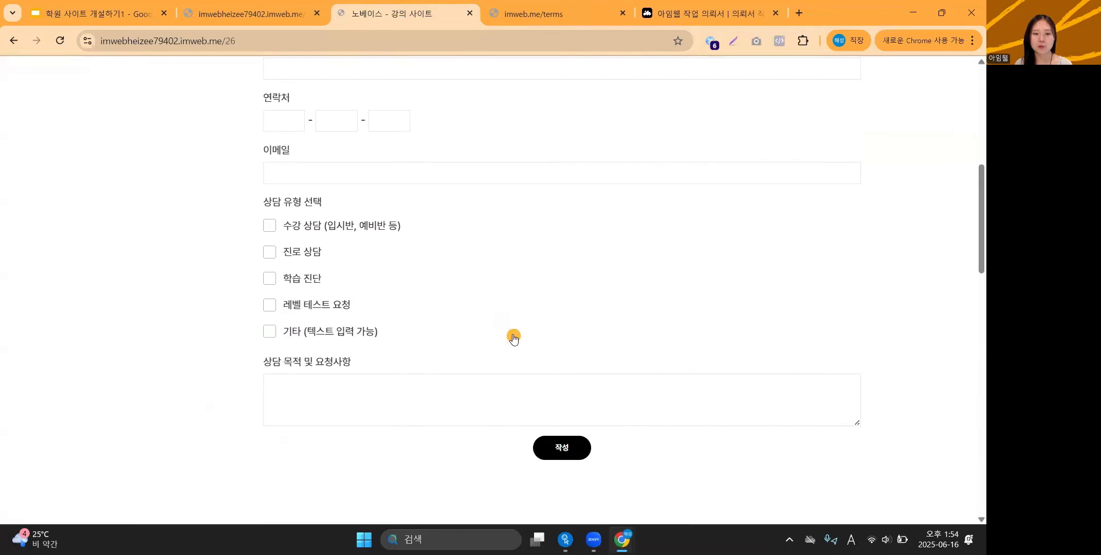
Go from the page editor to the admin dashboard and open 컨텐츠 관리 > 입력폼.
click(274, 5)
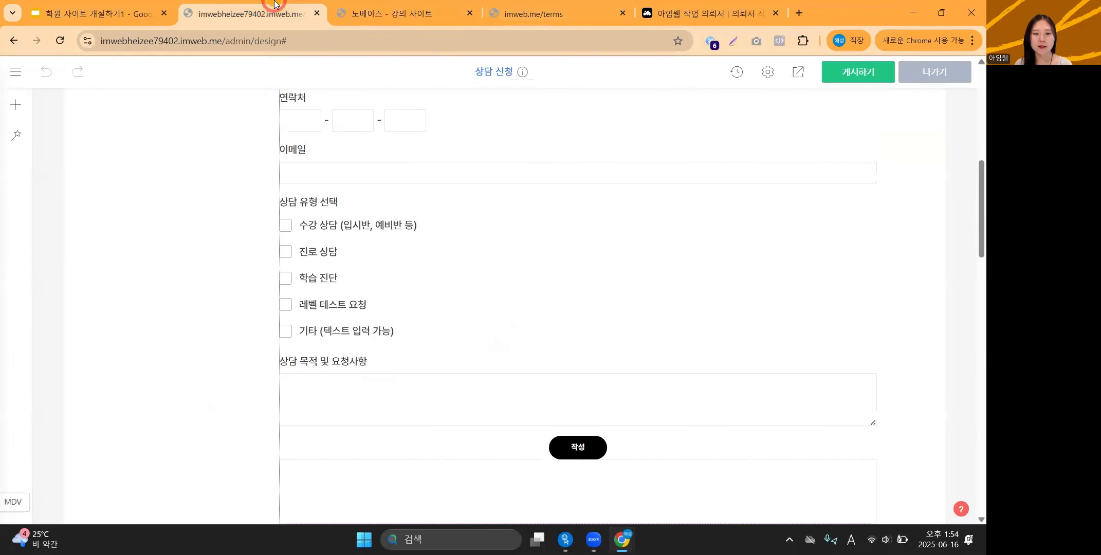
click(327, 39)
click(307, 157)
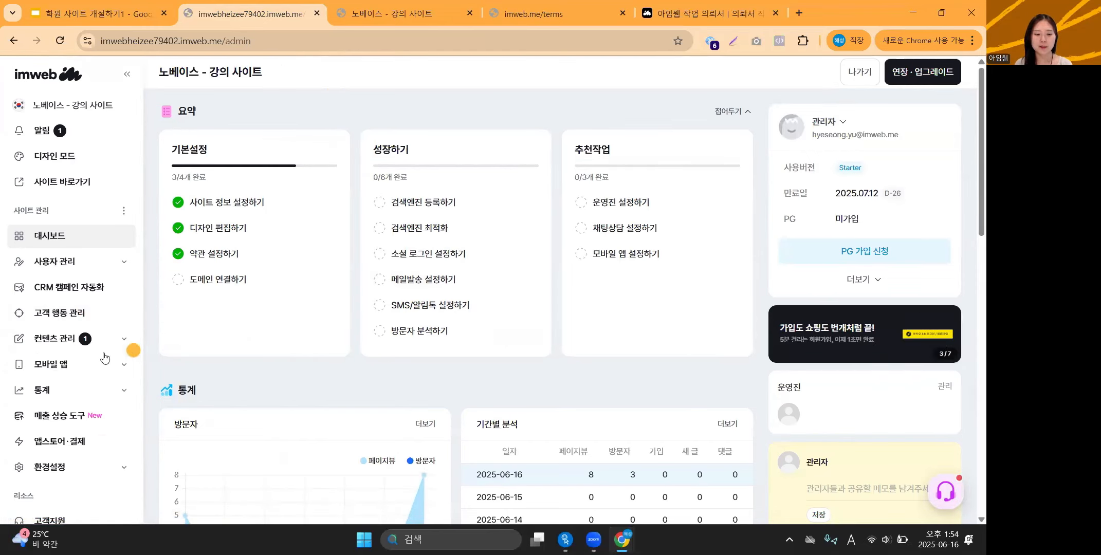
scroll(103, 349, down, 3)
click(107, 262)
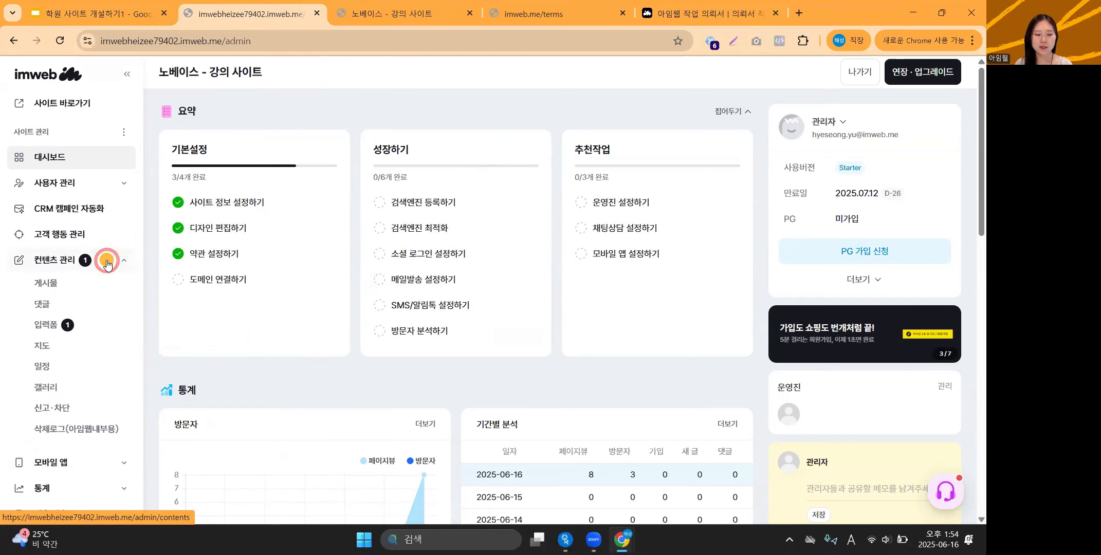
click(67, 325)
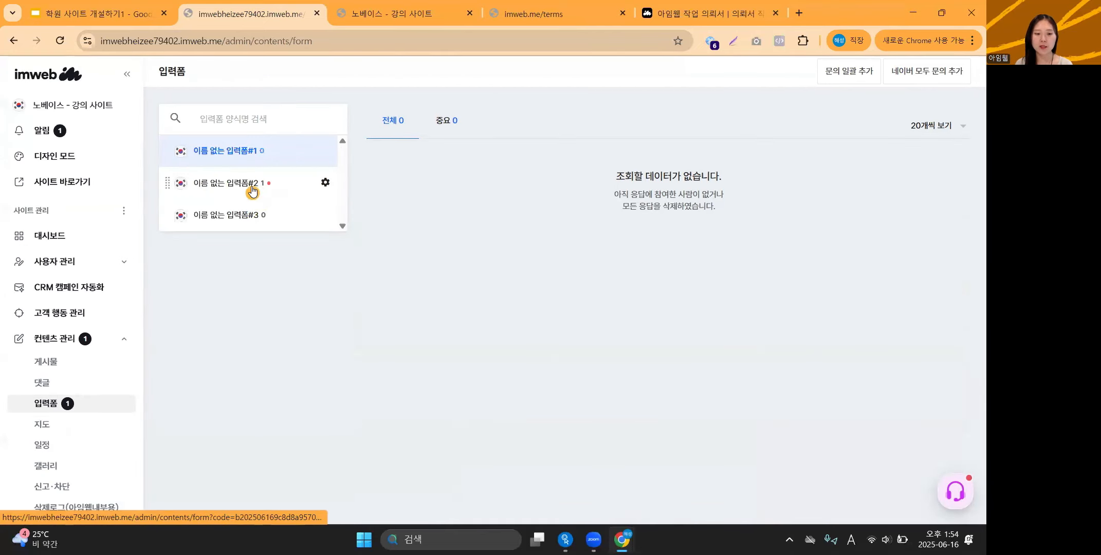
Open 이름 없는 입력폼#2's test submission, read its details, and go back to the responses list.
click(284, 184)
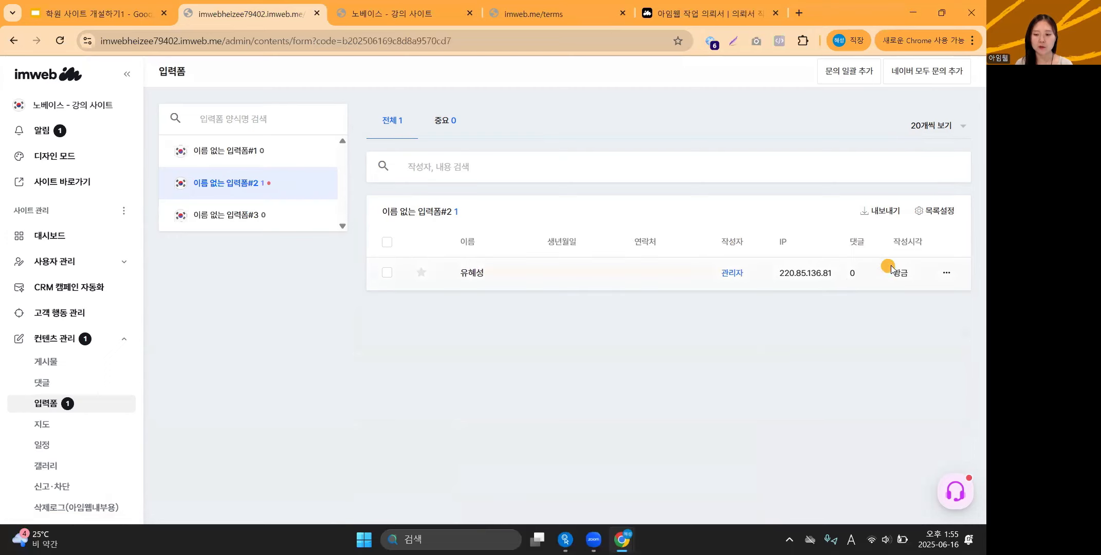
click(474, 272)
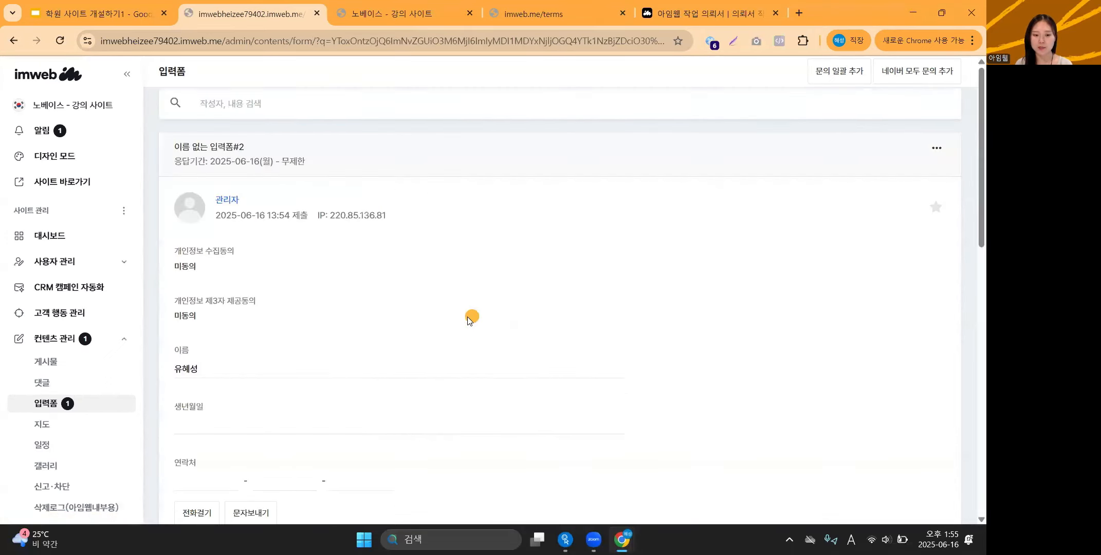
scroll(467, 316, down, 10)
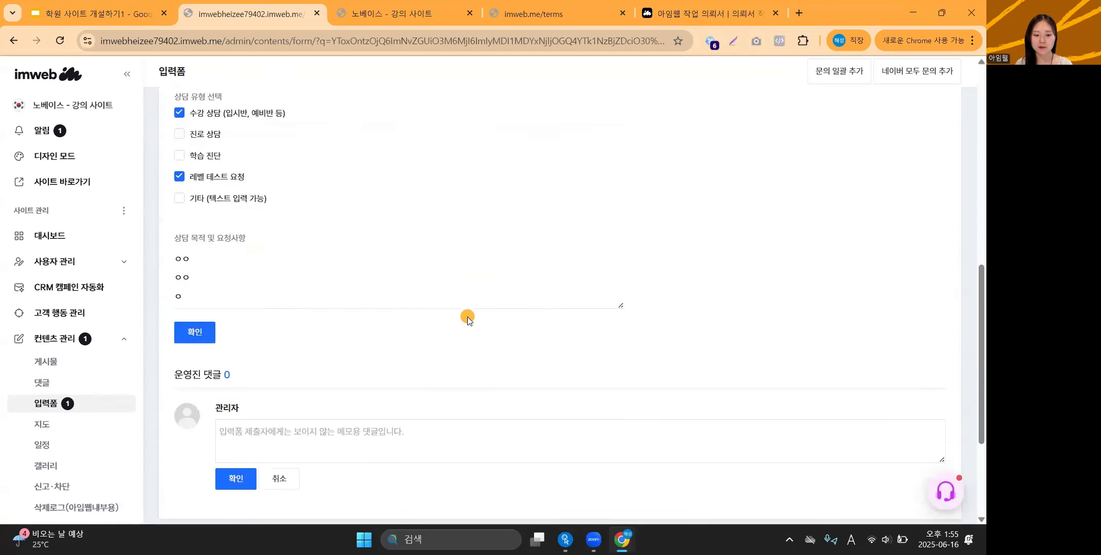
scroll(467, 316, down, 1)
scroll(246, 231, up, 3)
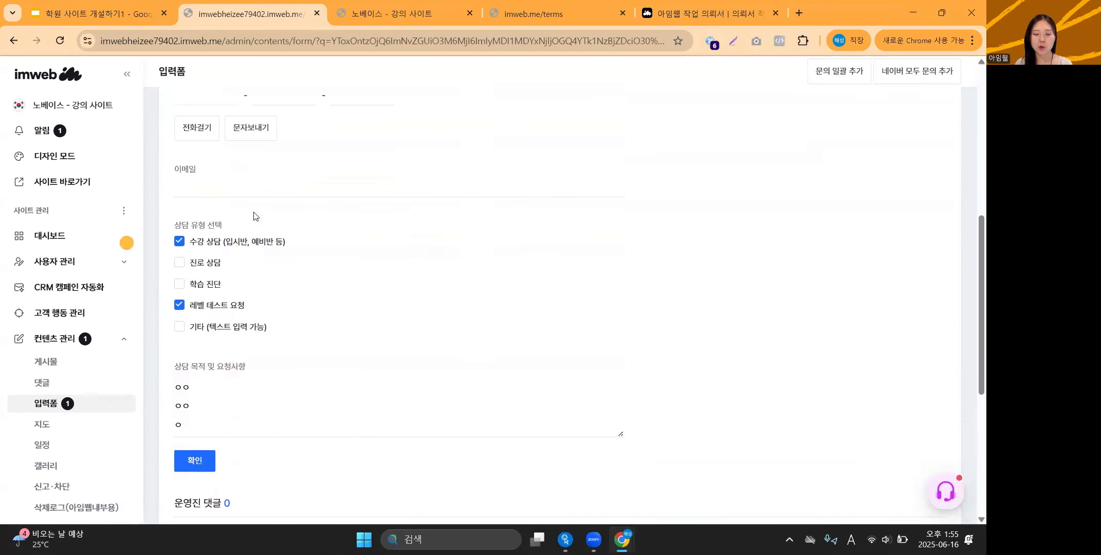
scroll(275, 288, up, 4)
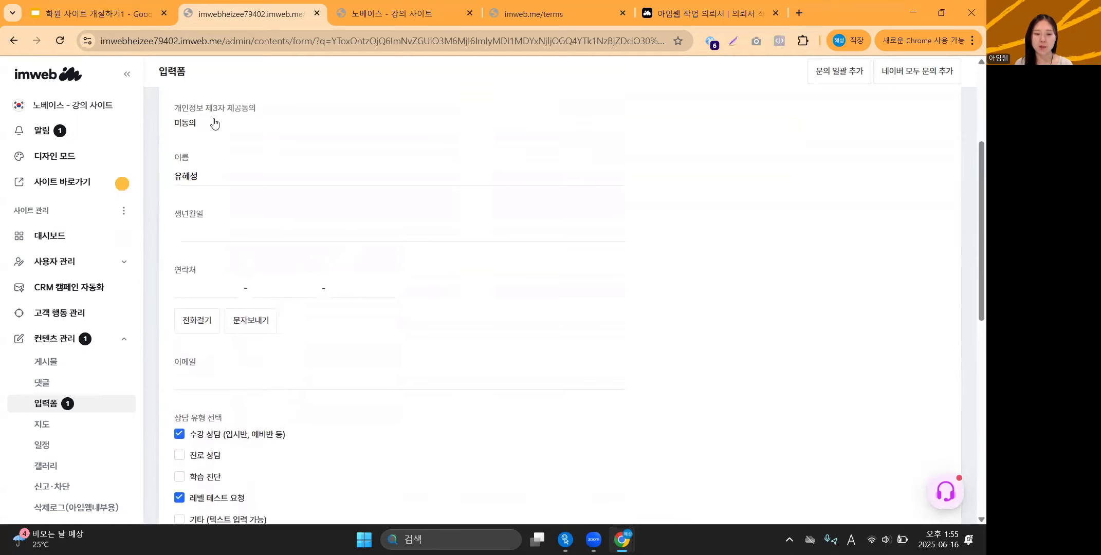
scroll(261, 273, up, 4)
scroll(261, 272, down, 9)
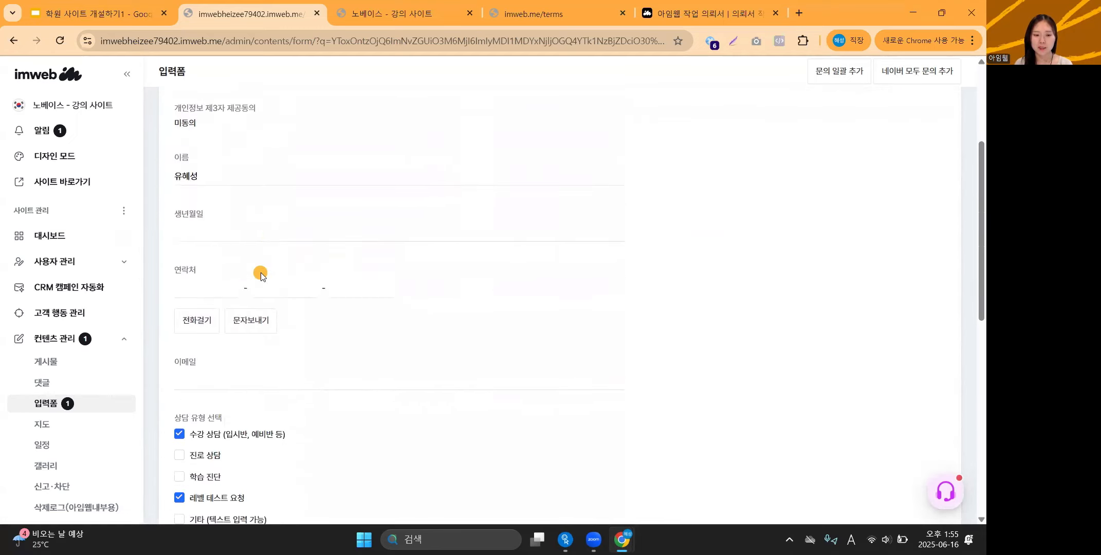
key(alt+Left)
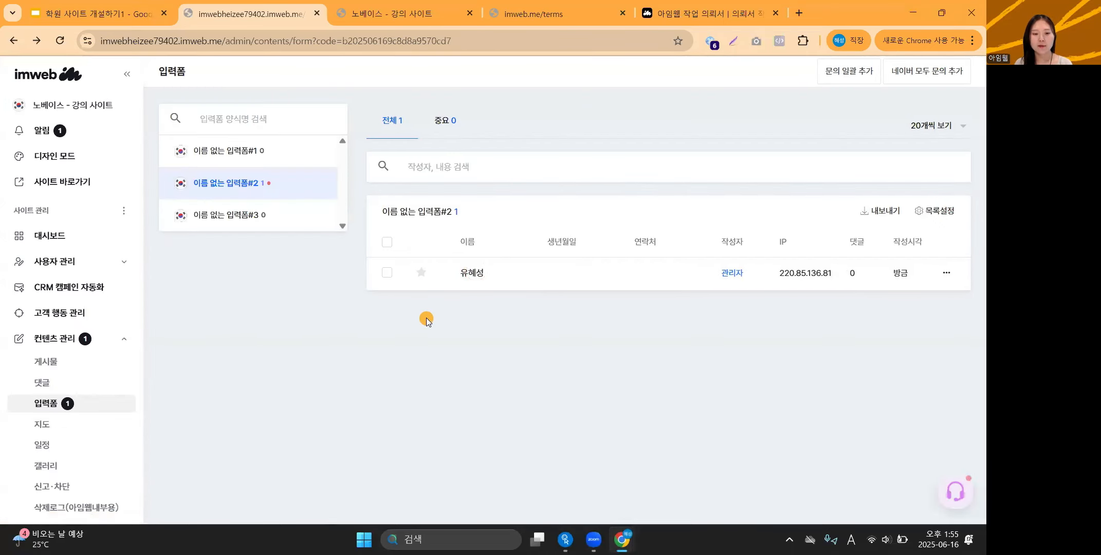
scroll(72, 315, down, 1)
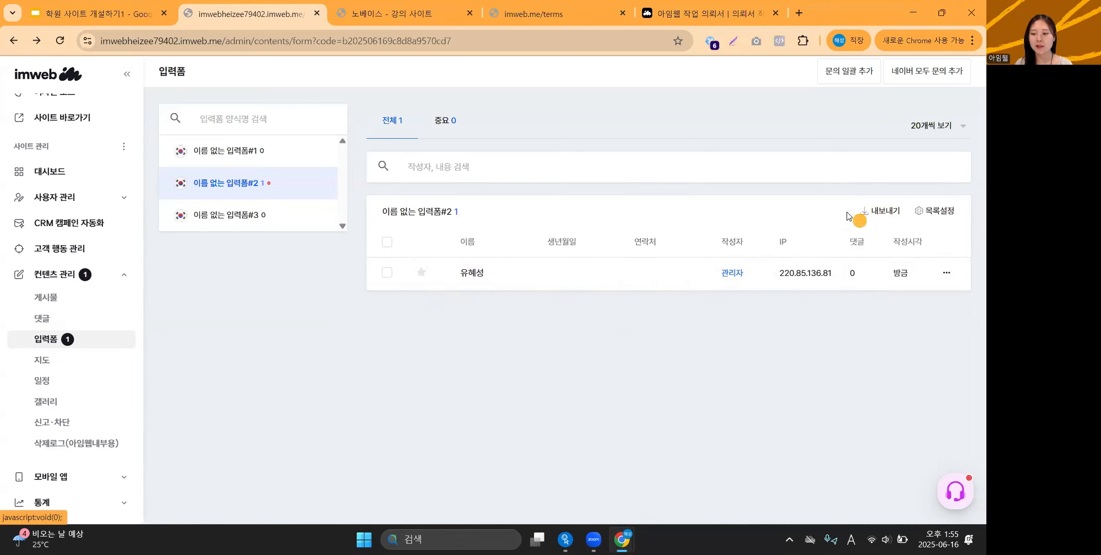
Create an Excel file of the 이름 없는 입력폼#2 responses via 내보내기 and close the dialog.
click(884, 212)
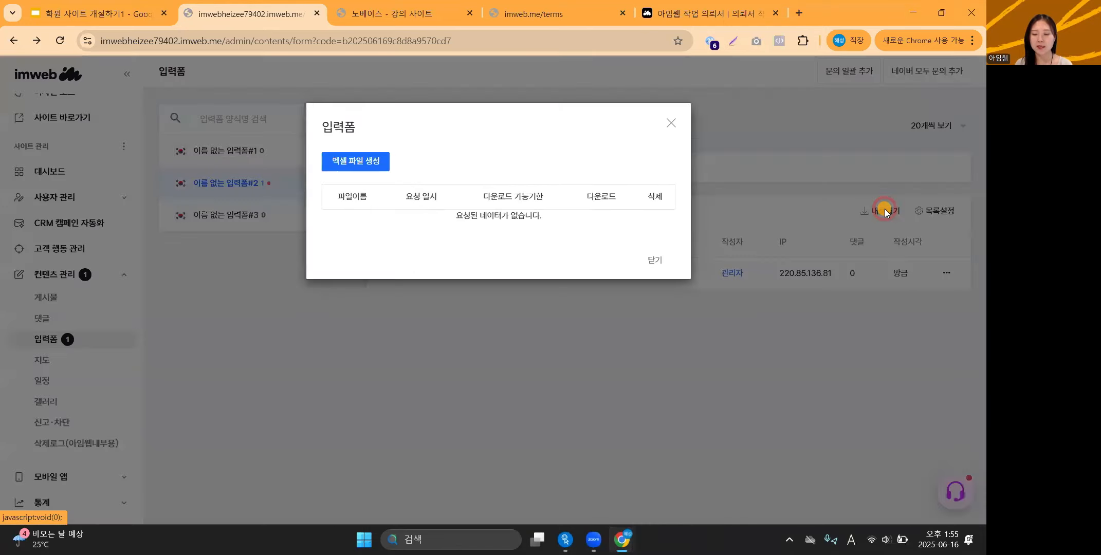
click(372, 161)
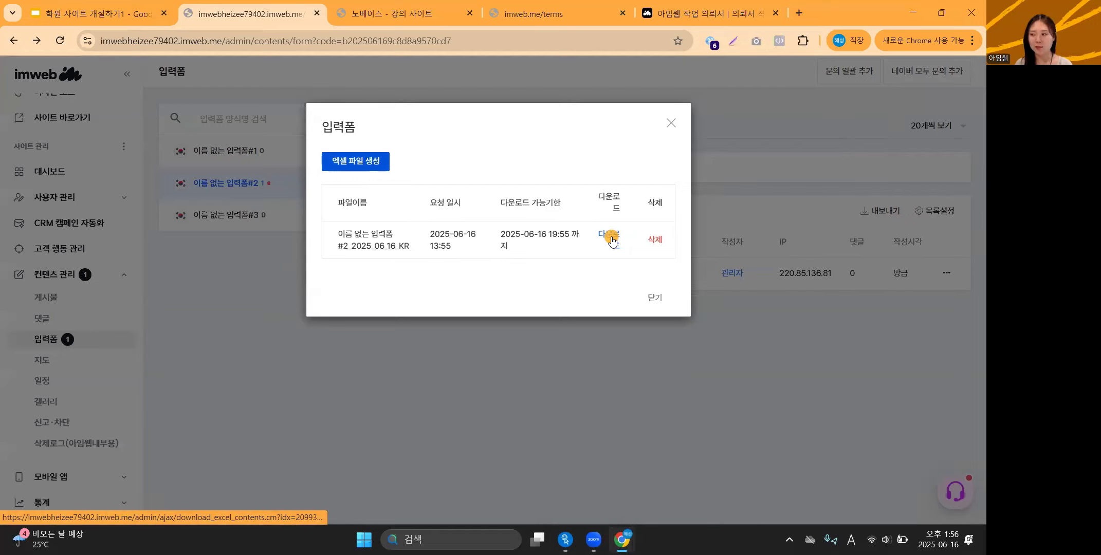
click(671, 123)
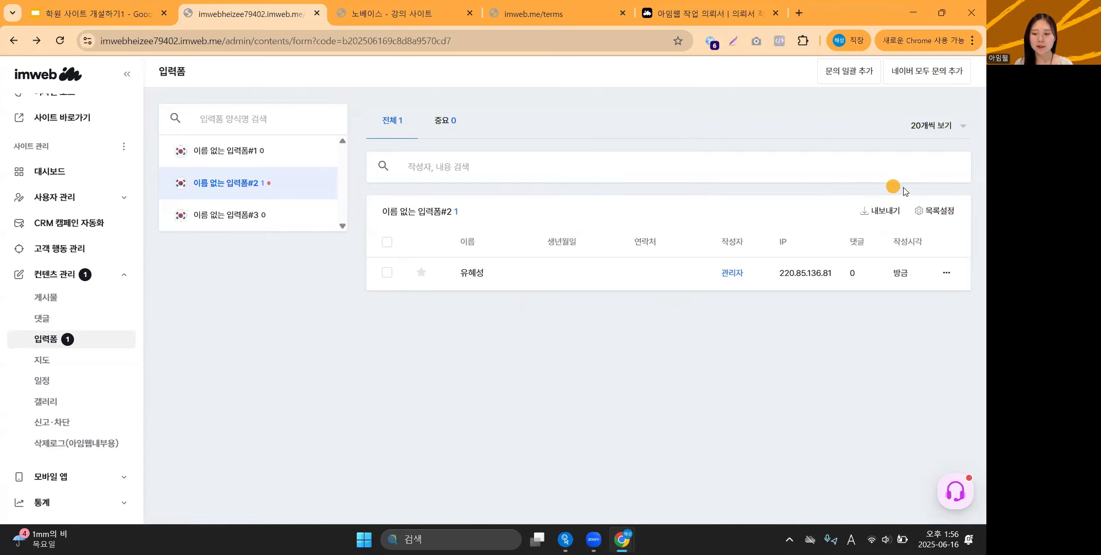
Step through the email and SMS/알림톡 slides to slide 19, 실시간 상담 채널.
click(132, 5)
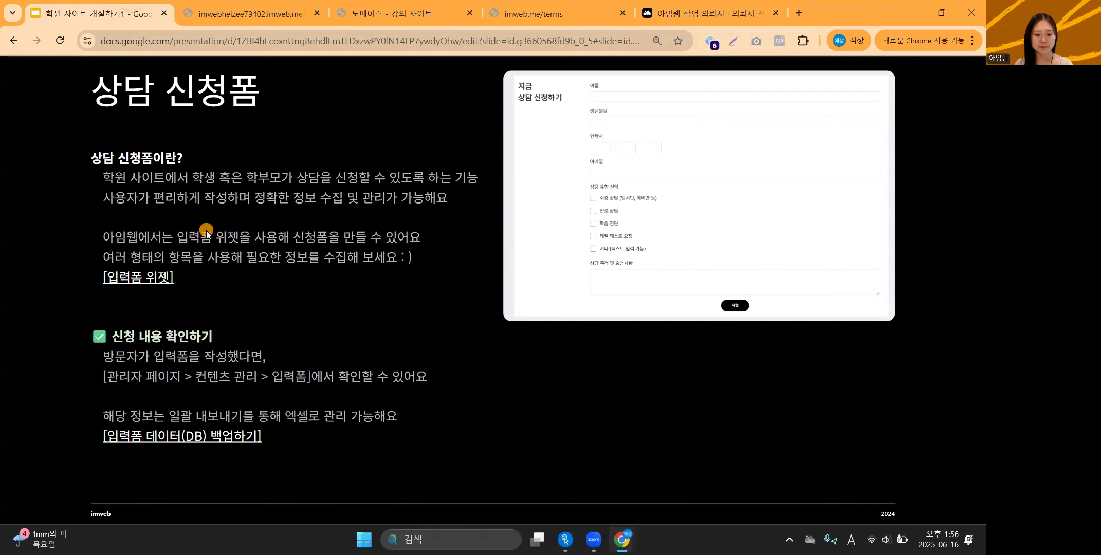
key(Right)
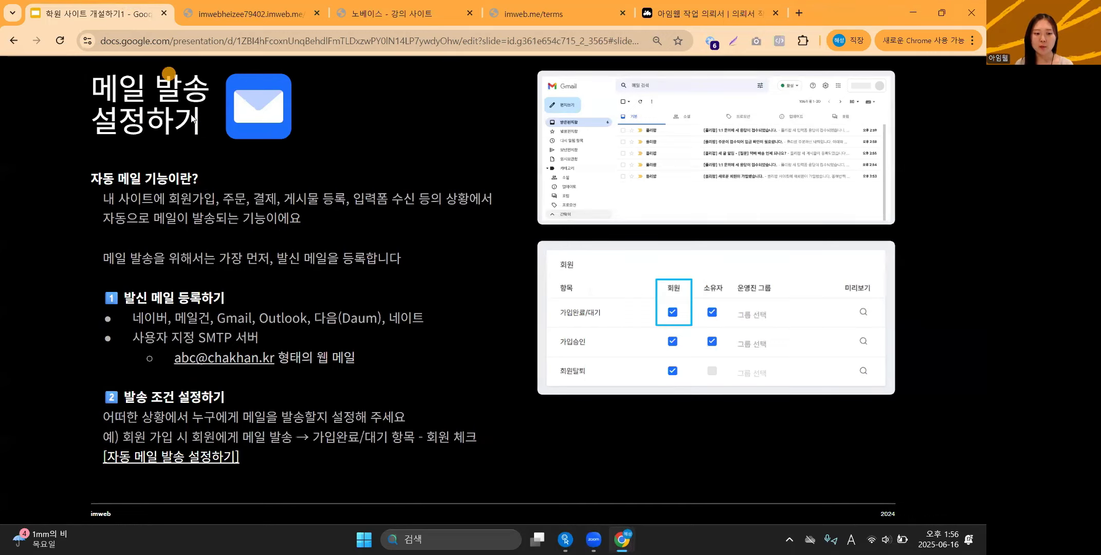
key(Right)
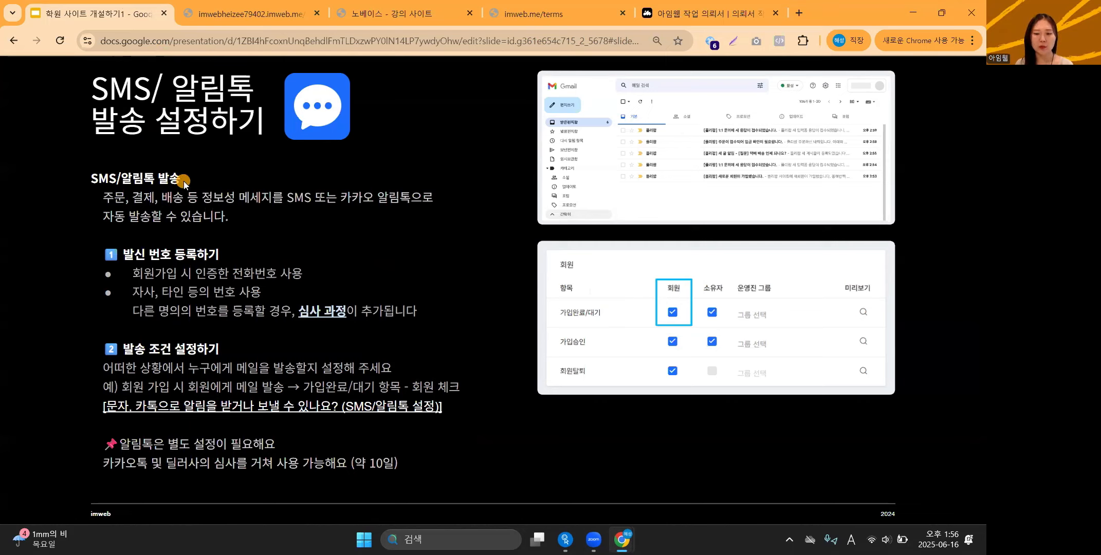
key(Left)
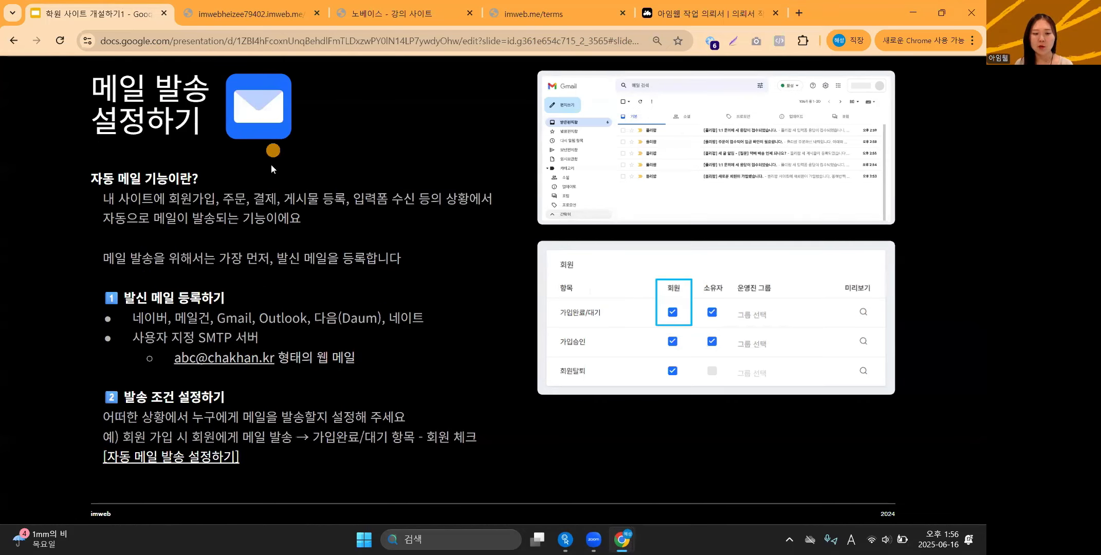
key(Right)
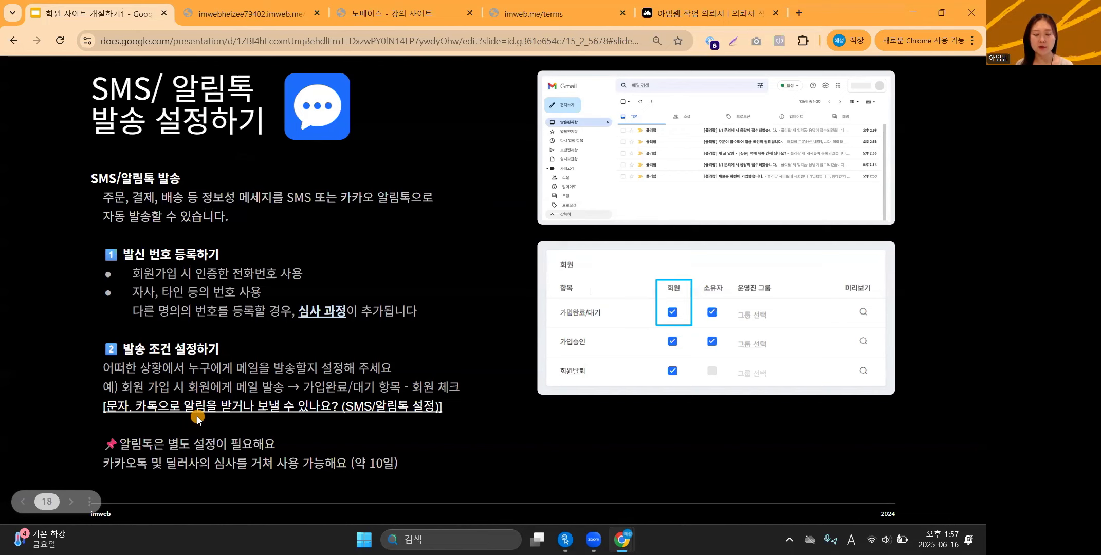
key(Left)
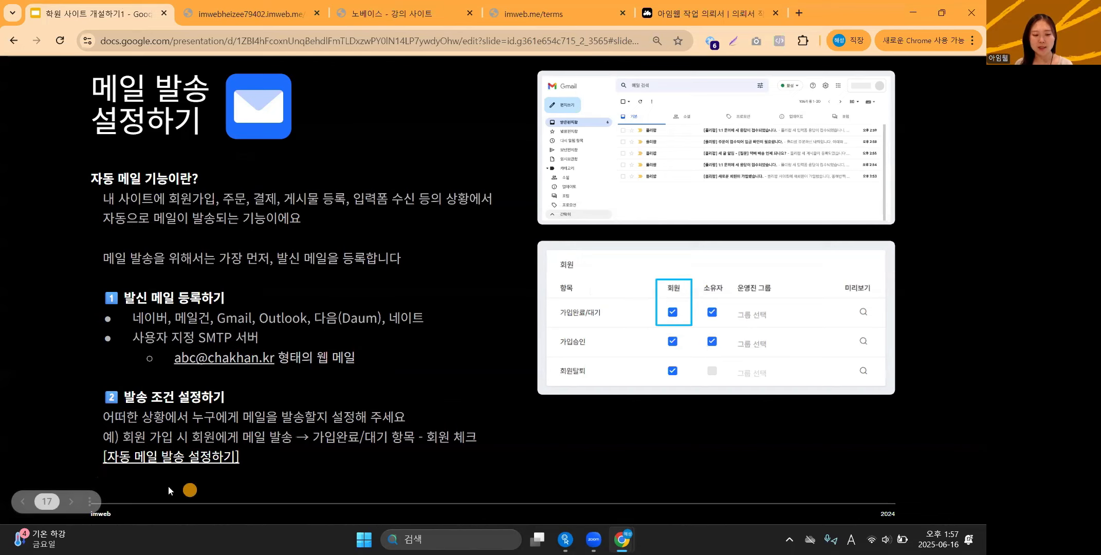
key(Right)
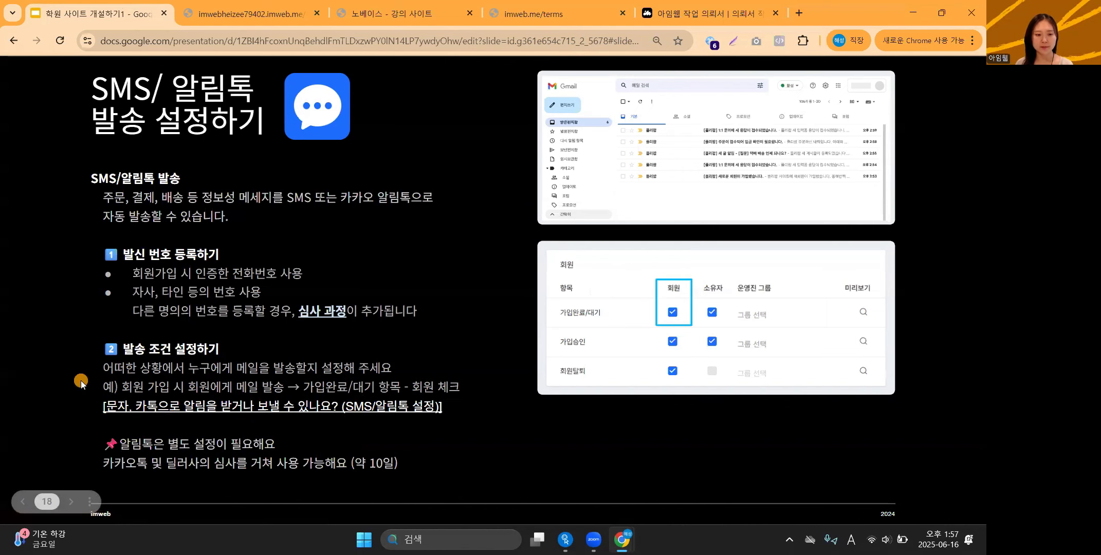
key(Right)
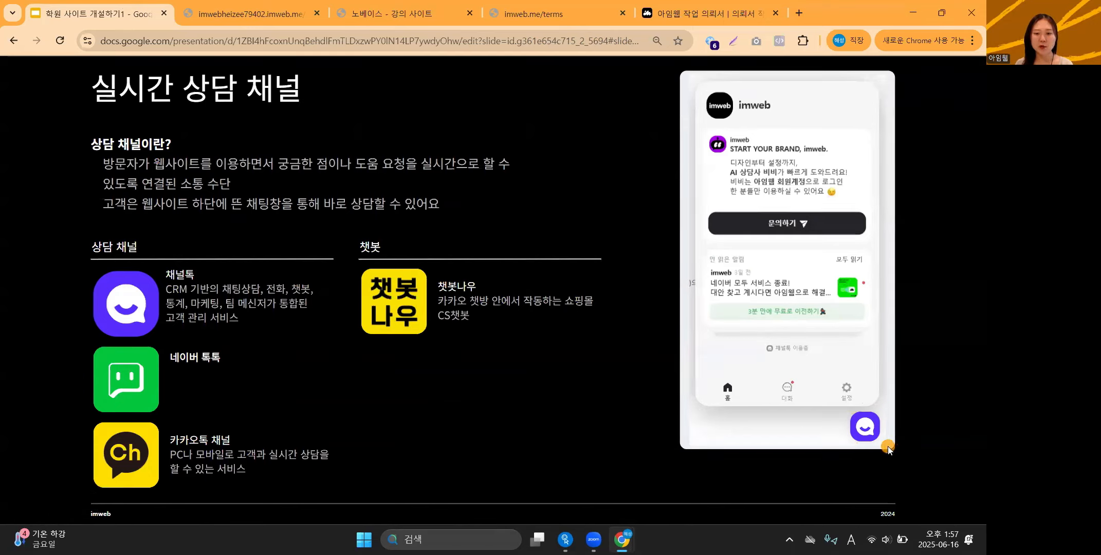
click(698, 17)
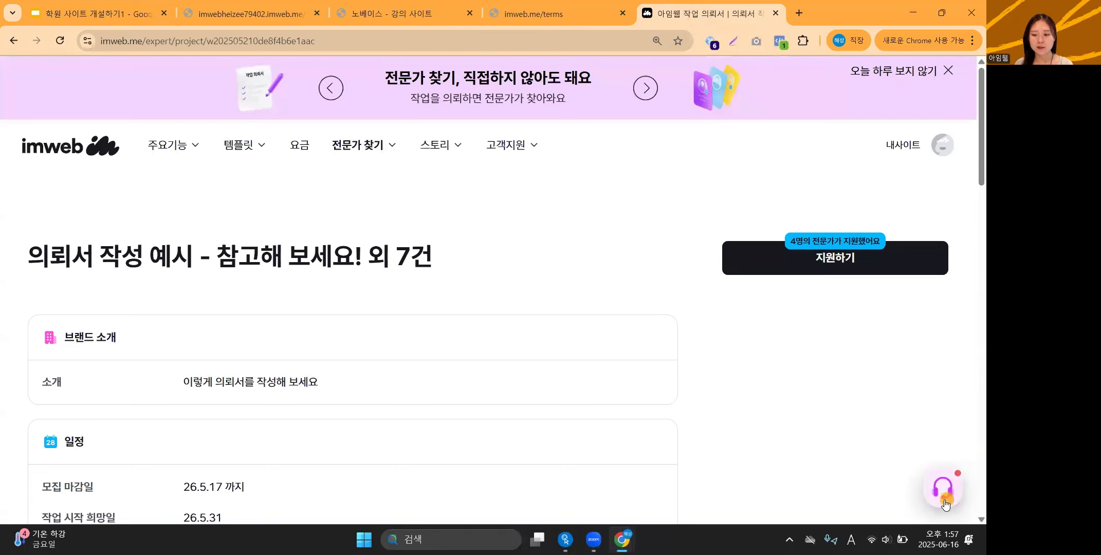
click(949, 494)
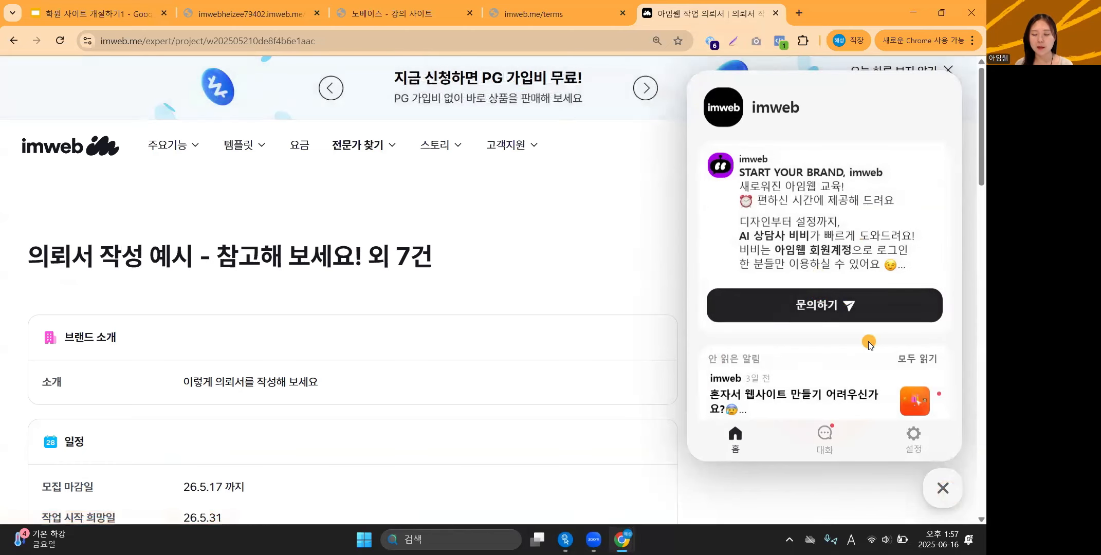
click(942, 488)
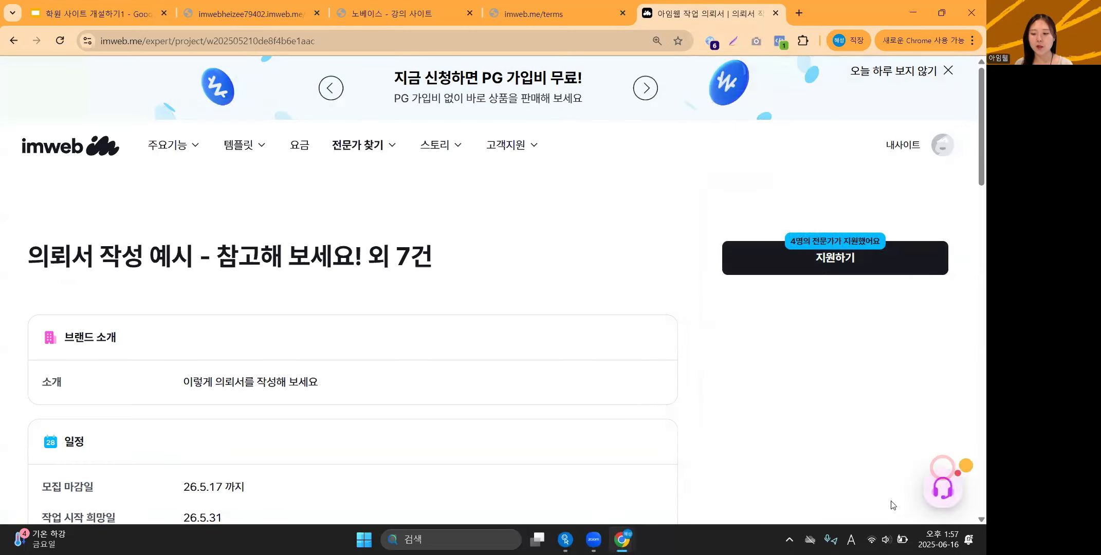
click(109, 4)
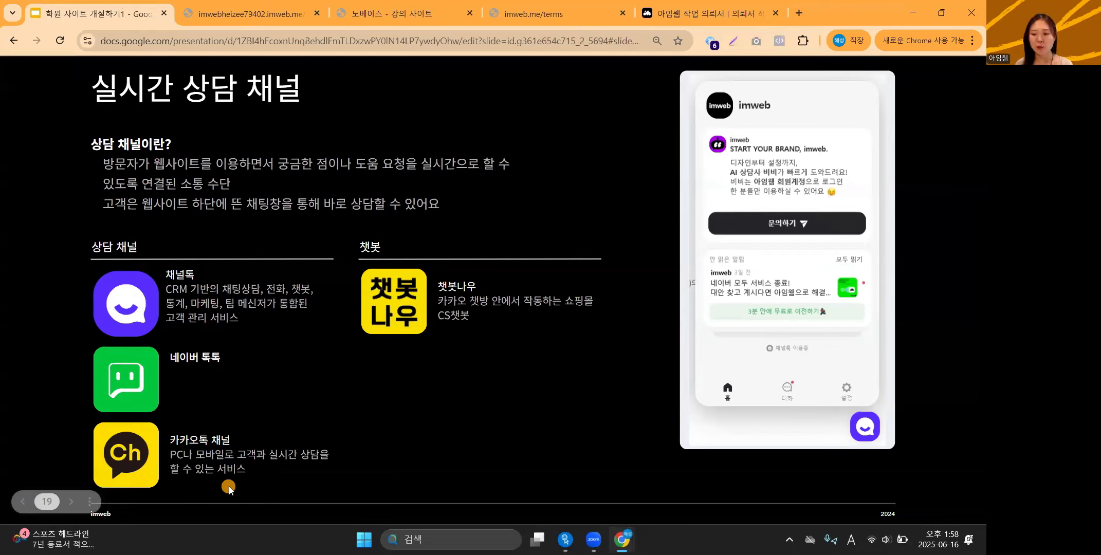
Back in the Imweb admin, expand the site settings section.
click(238, 5)
scroll(82, 308, down, 4)
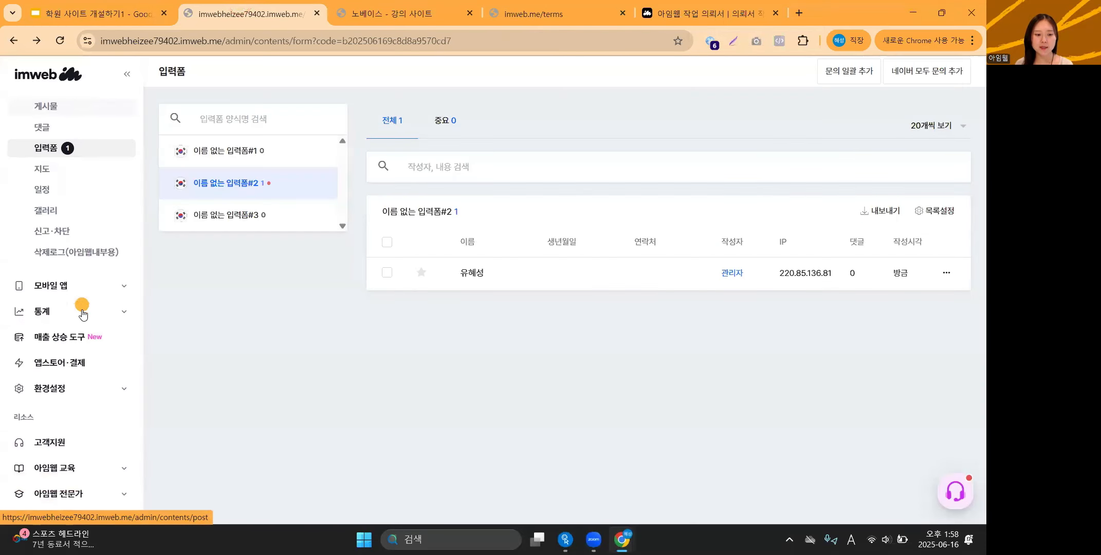
click(100, 386)
scroll(101, 383, down, 3)
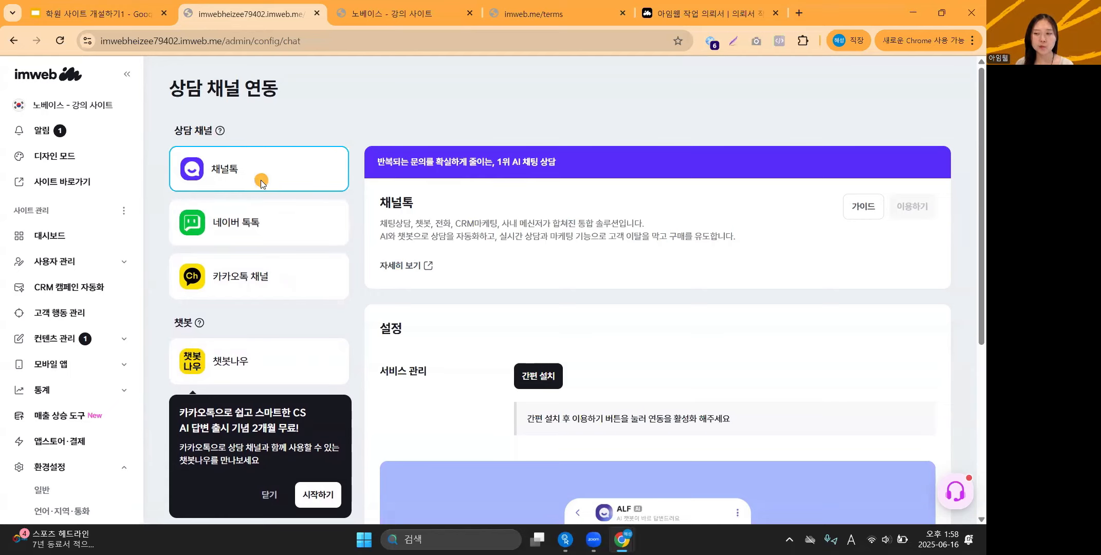
Review the 카카오톡 채널 integration settings, then return to the 실시간 상담 채널 slide.
click(252, 277)
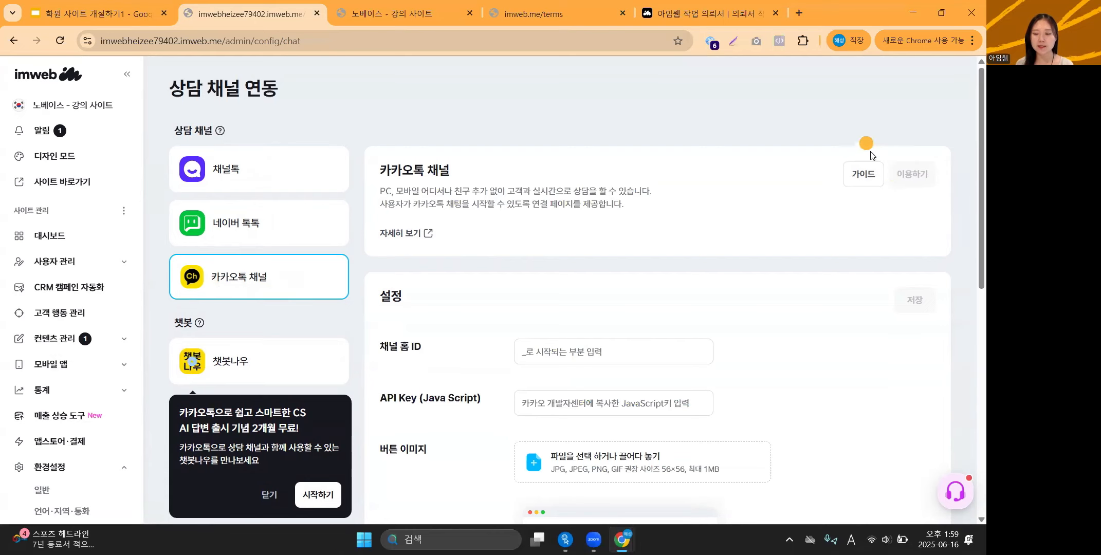
scroll(555, 312, down, 8)
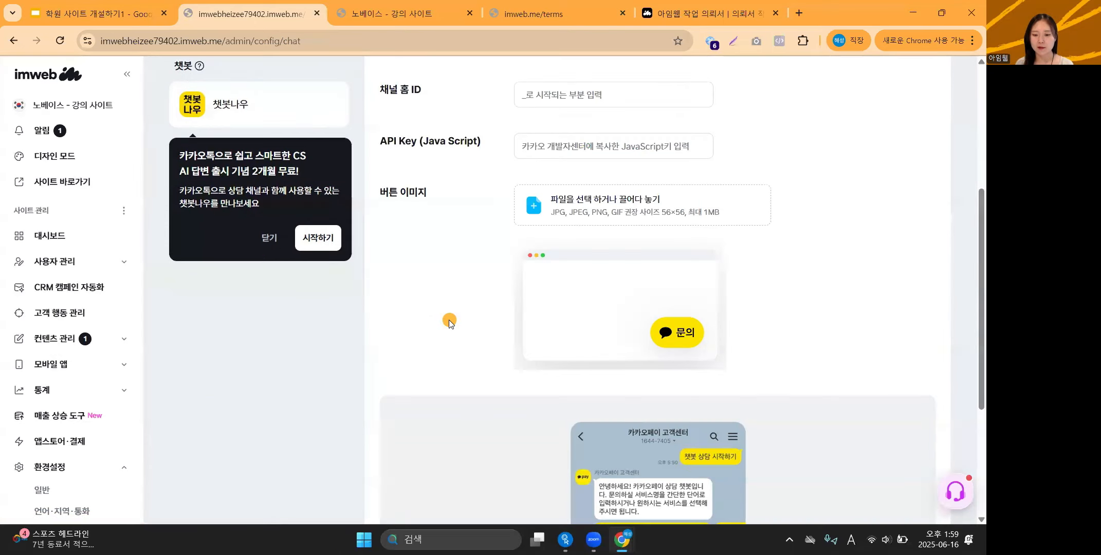
scroll(447, 319, up, 4)
scroll(448, 322, up, 3)
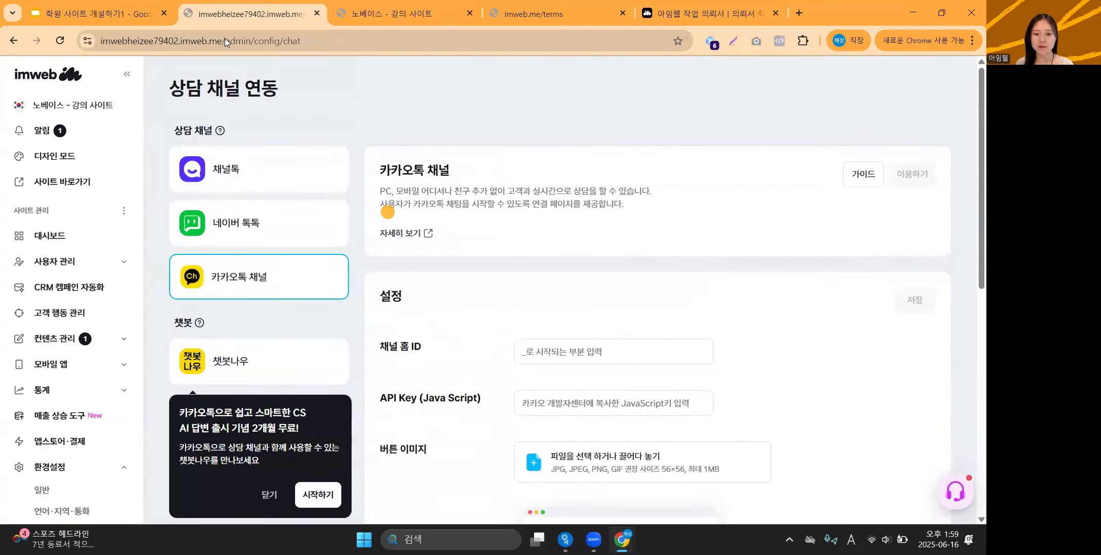
click(46, 8)
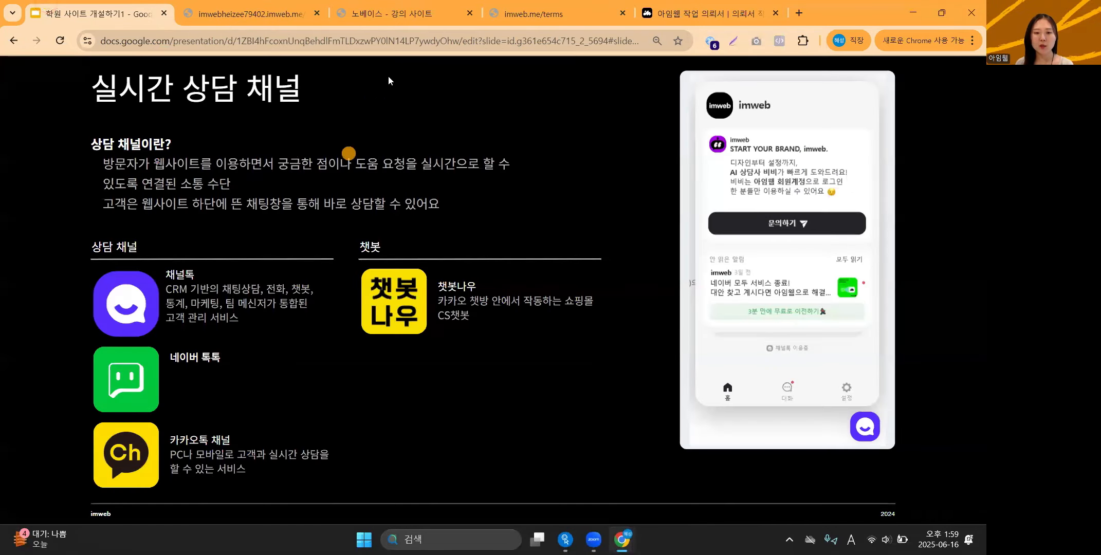
Test the live site's 전화 상담 call button, cancel the open-app prompt, and open 링크 타입의 종류.
click(402, 14)
scroll(503, 224, up, 3)
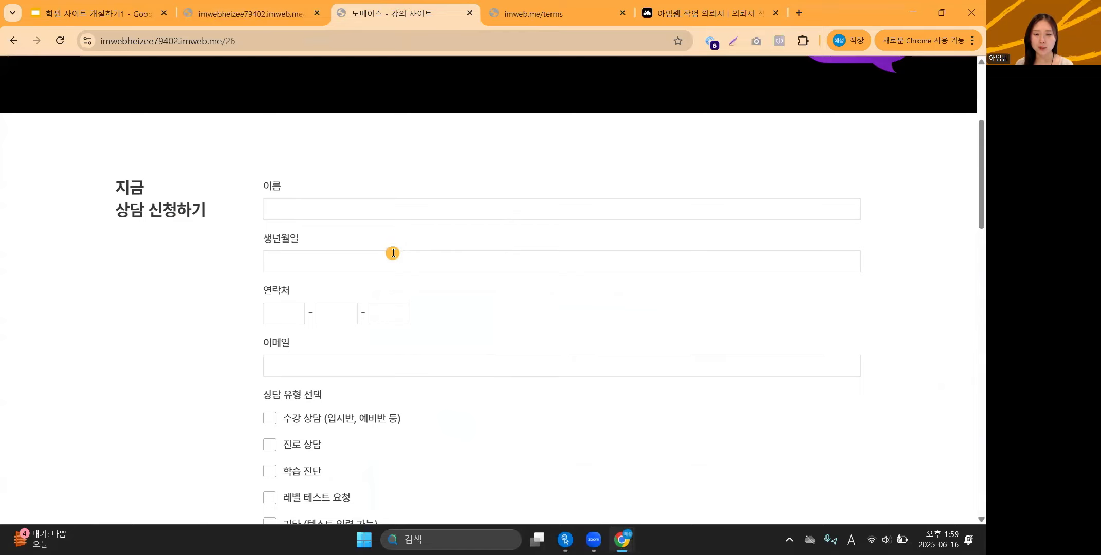
scroll(392, 252, down, 10)
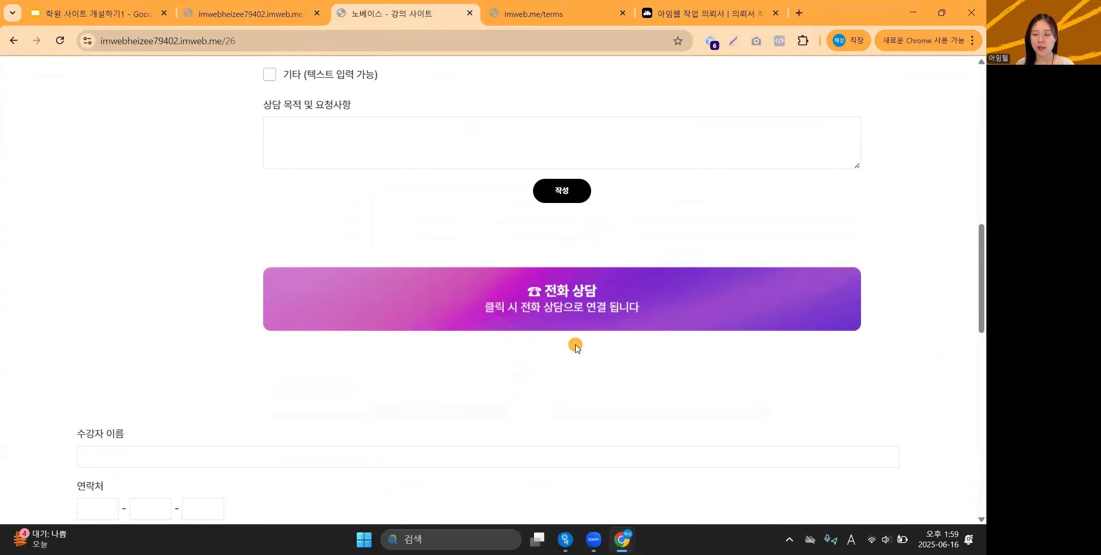
click(590, 310)
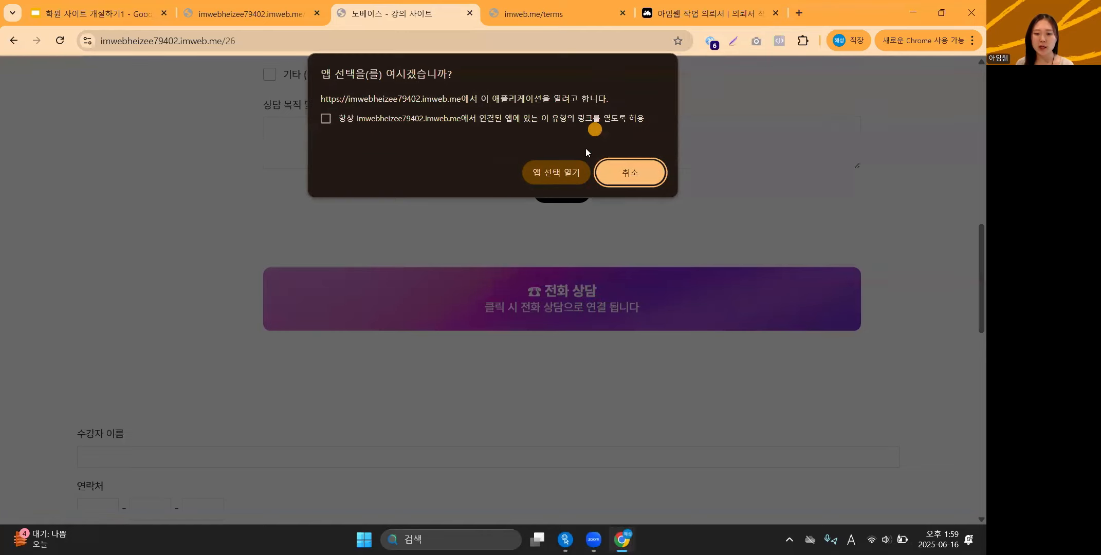
click(620, 171)
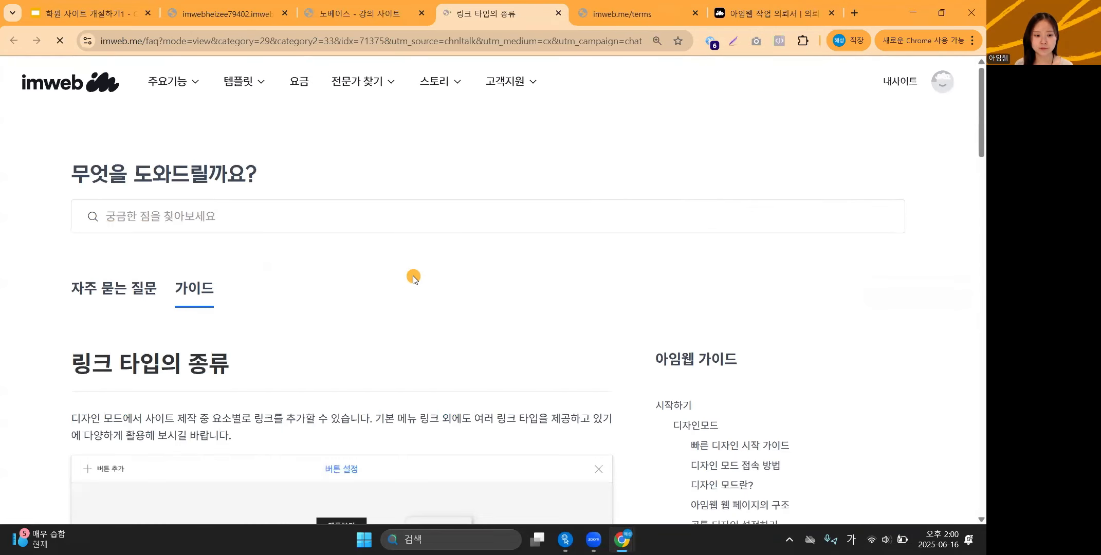
scroll(413, 276, down, 3)
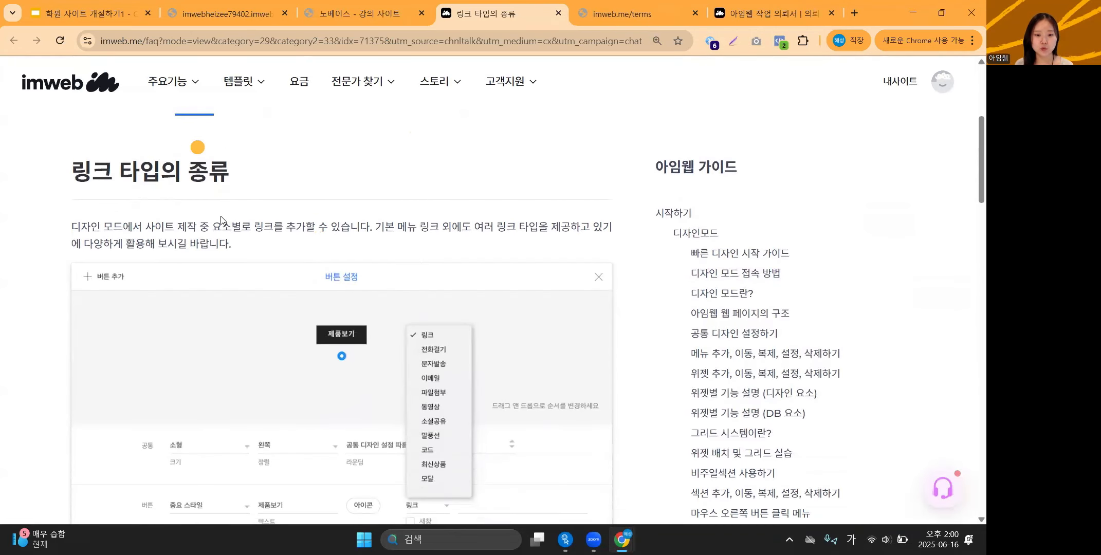
Highlight the 전화걸기 link type explanation, then go back to the admin 상담 채널 연동 page.
scroll(53, 283, down, 3)
scroll(53, 283, down, 3)
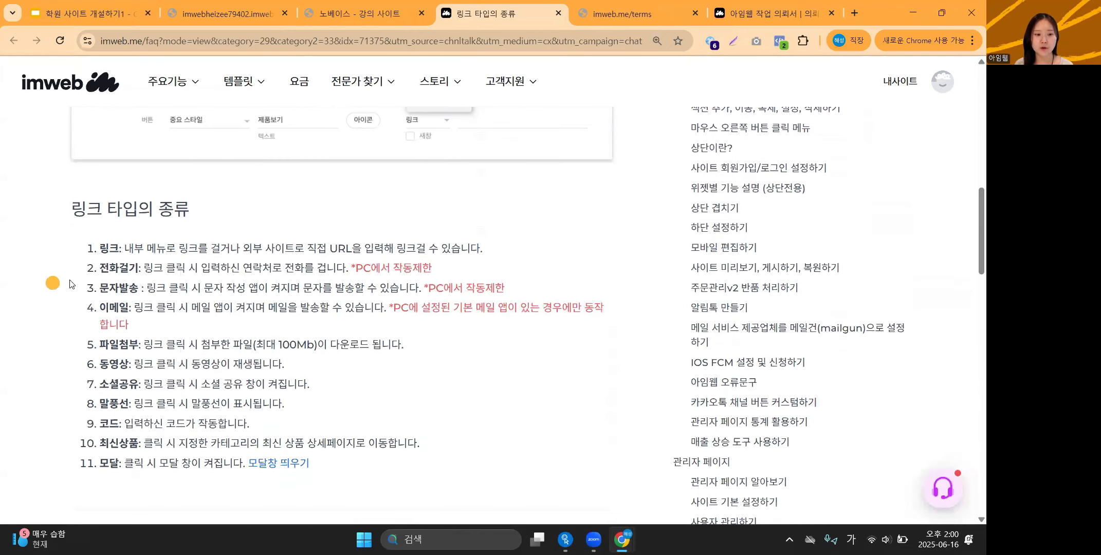
drag(101, 268, 138, 267)
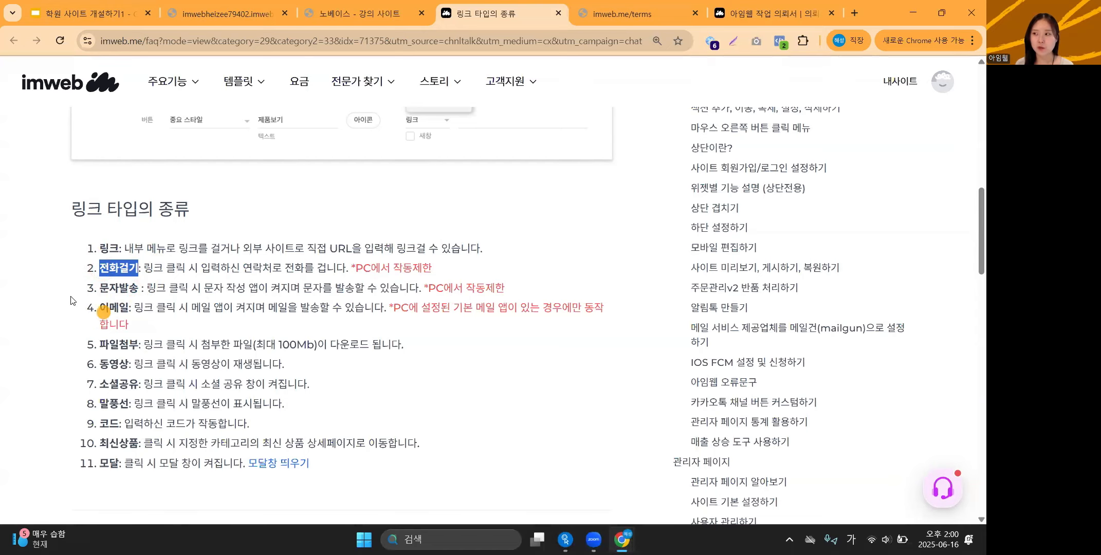
scroll(139, 303, down, 5)
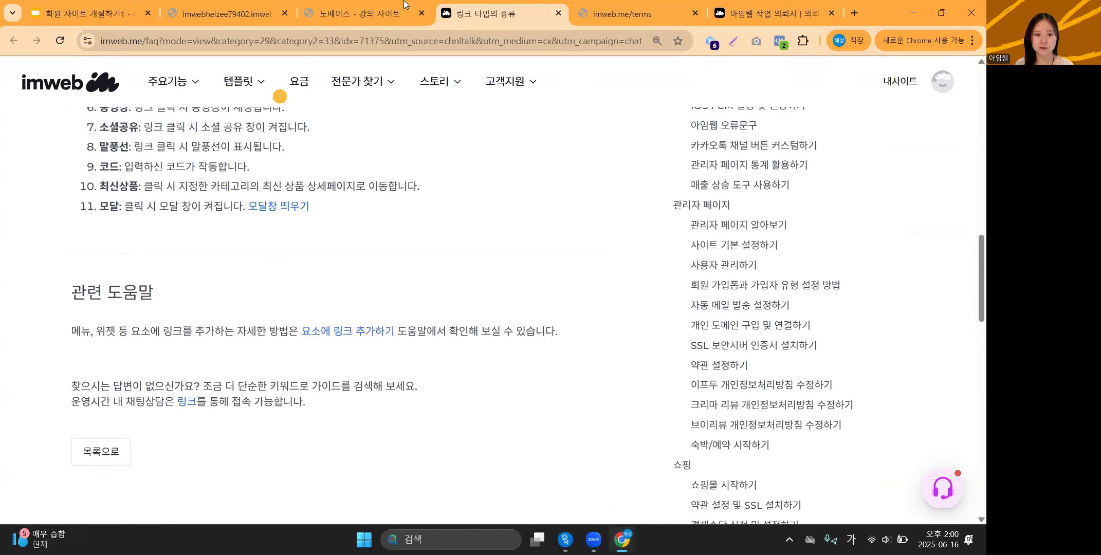
click(404, 4)
click(263, 4)
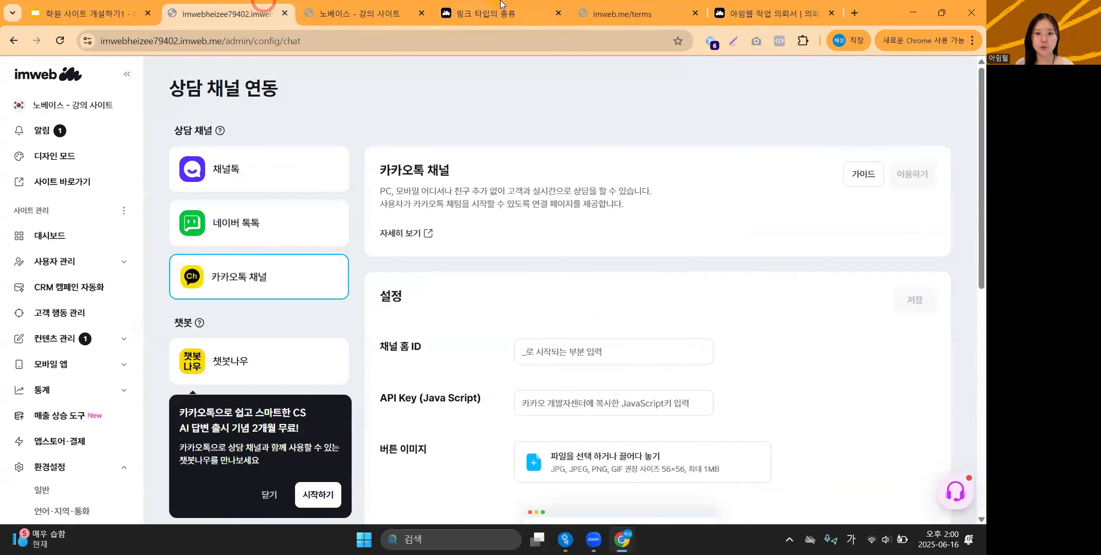
Open the 상담 신청 page in the design editor and scroll to the 전화 상담 banner.
click(587, 4)
click(219, 5)
click(55, 156)
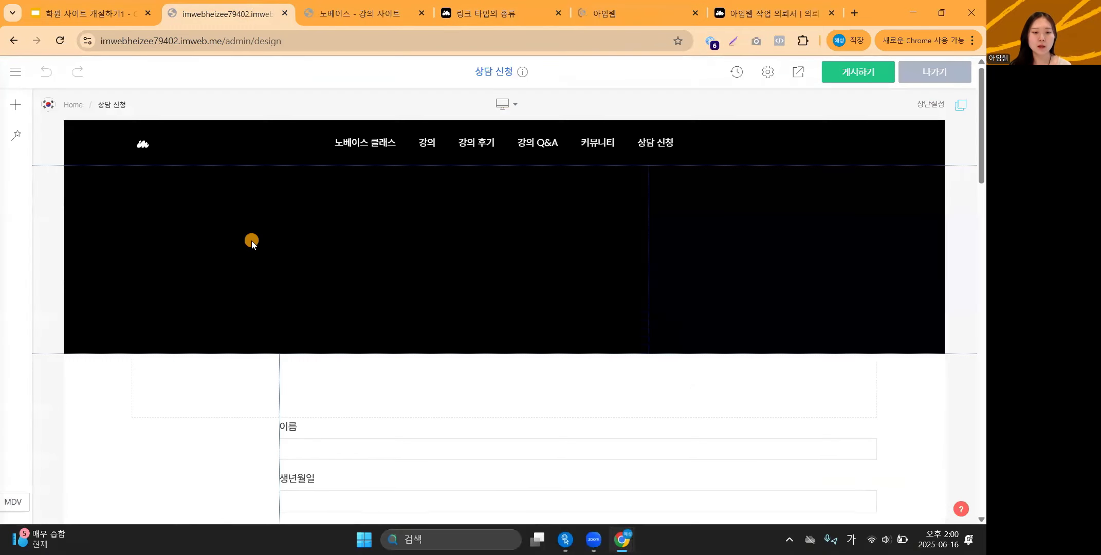
scroll(276, 247, down, 8)
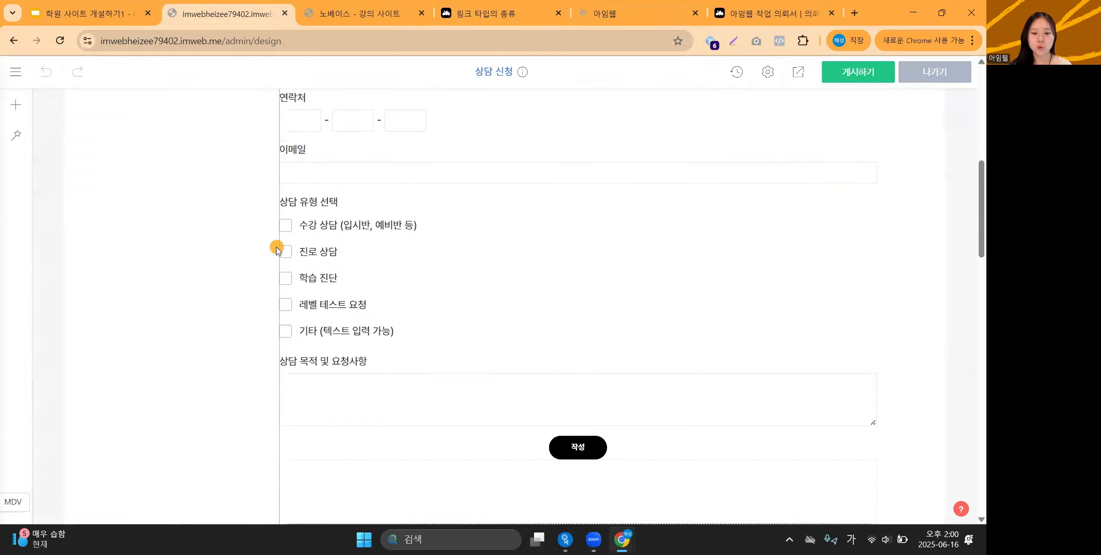
scroll(276, 247, down, 5)
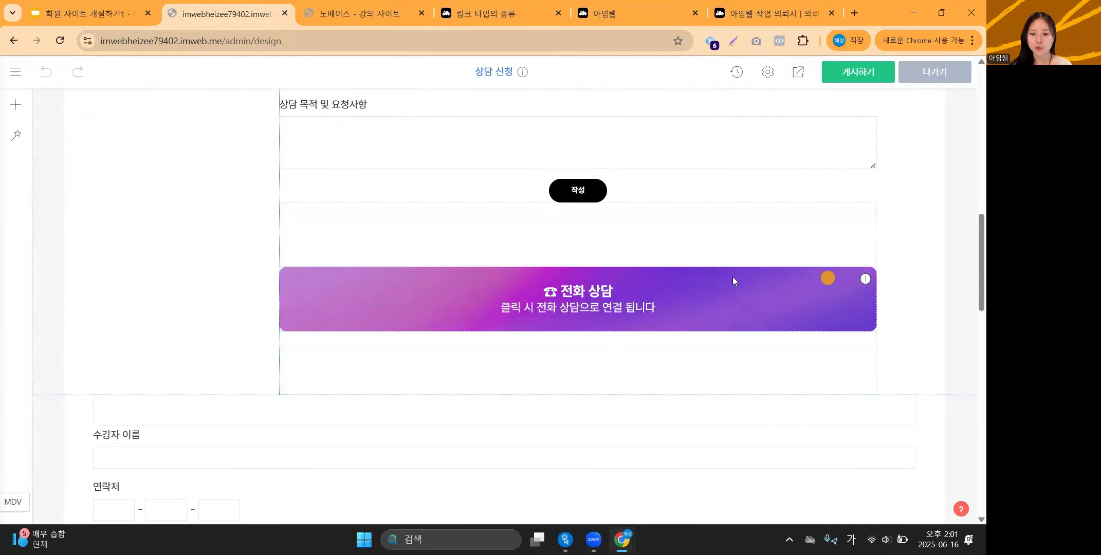
Confirm the 전화 상담 banner's text settings link uses 전화걸기 with the phone number.
right_click(518, 300)
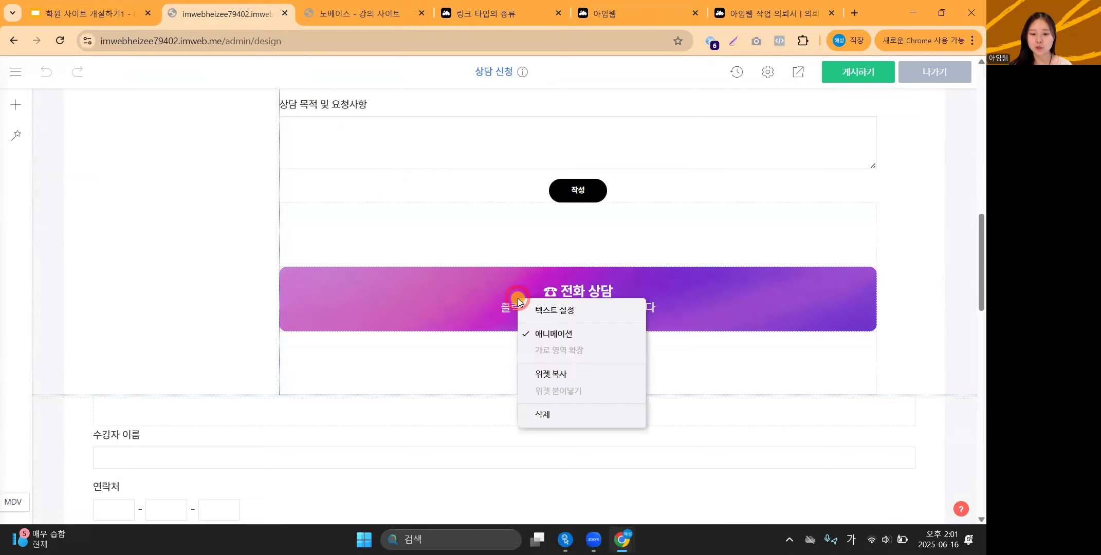
click(571, 310)
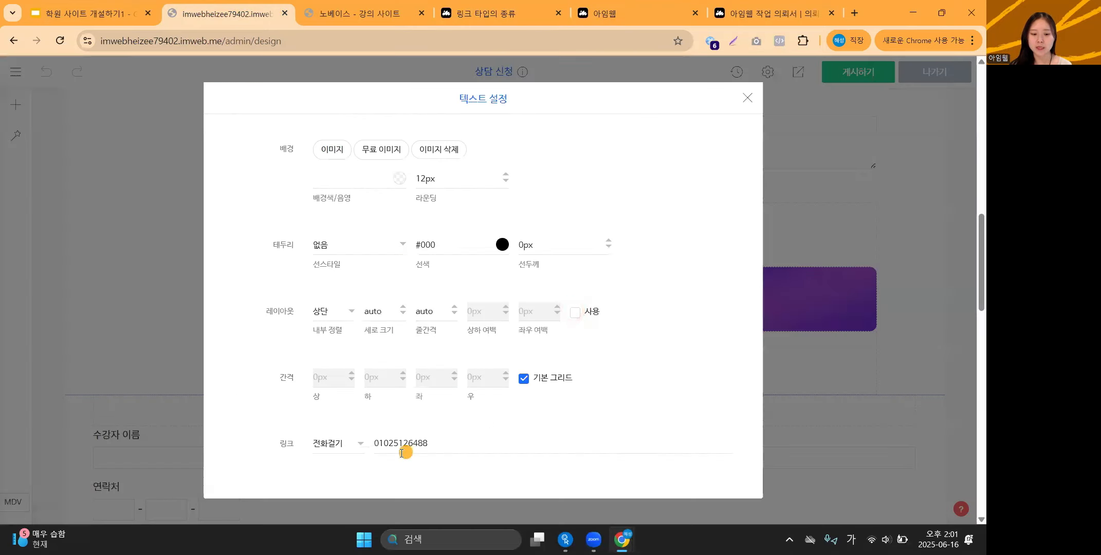
click(360, 443)
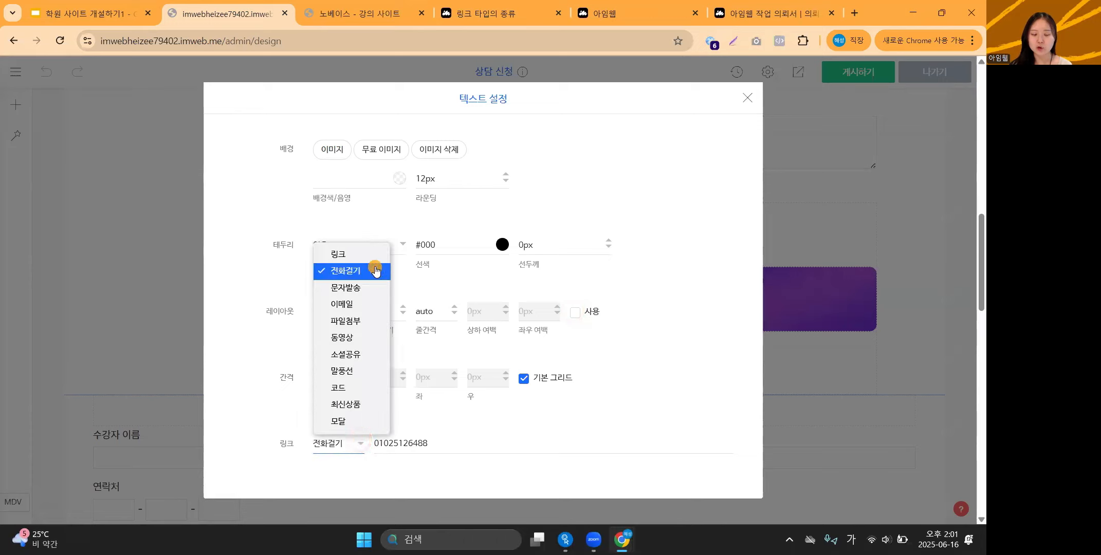
click(440, 469)
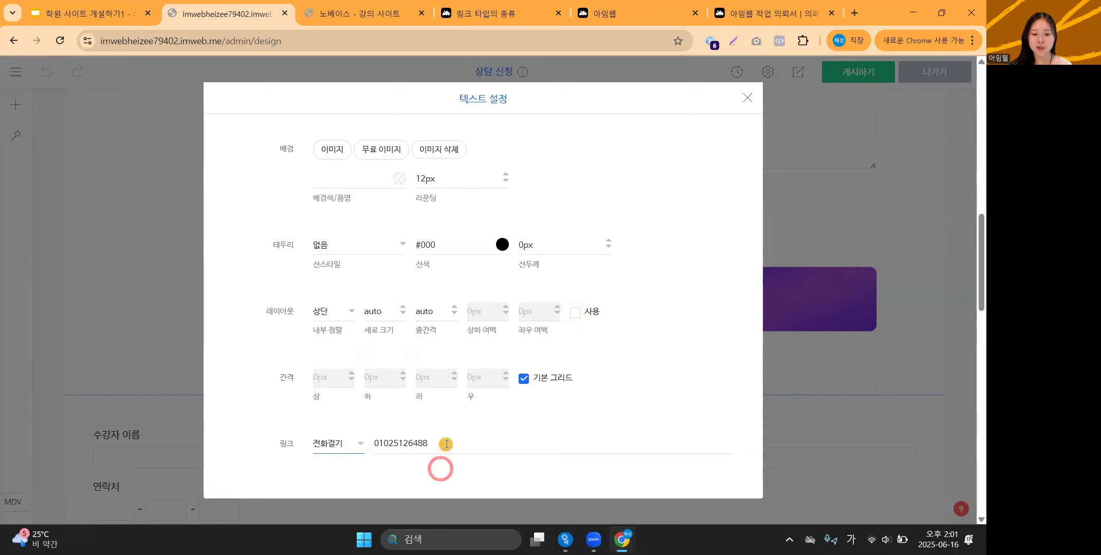
click(445, 444)
drag(468, 446, 364, 445)
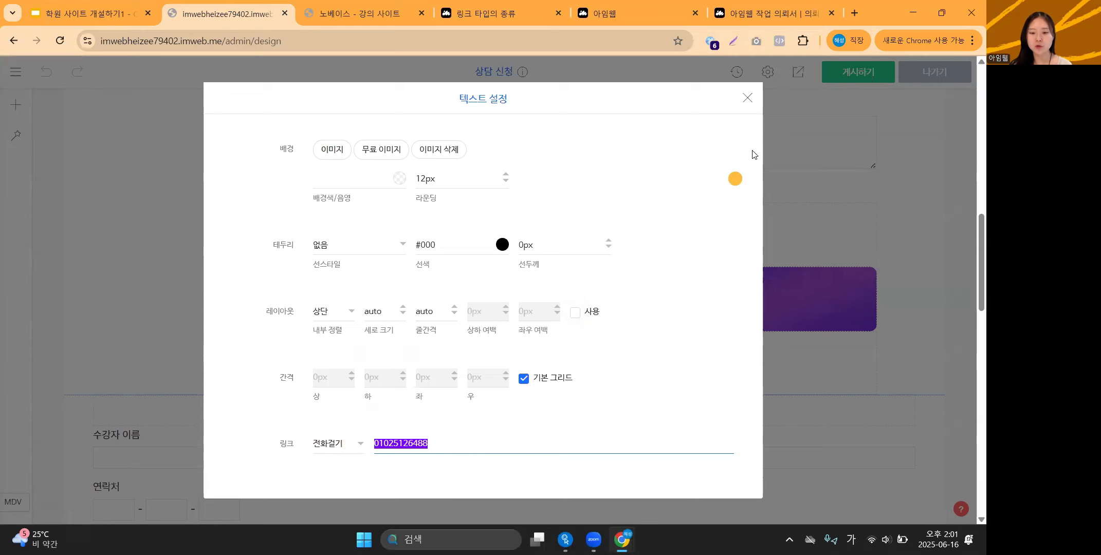
click(748, 98)
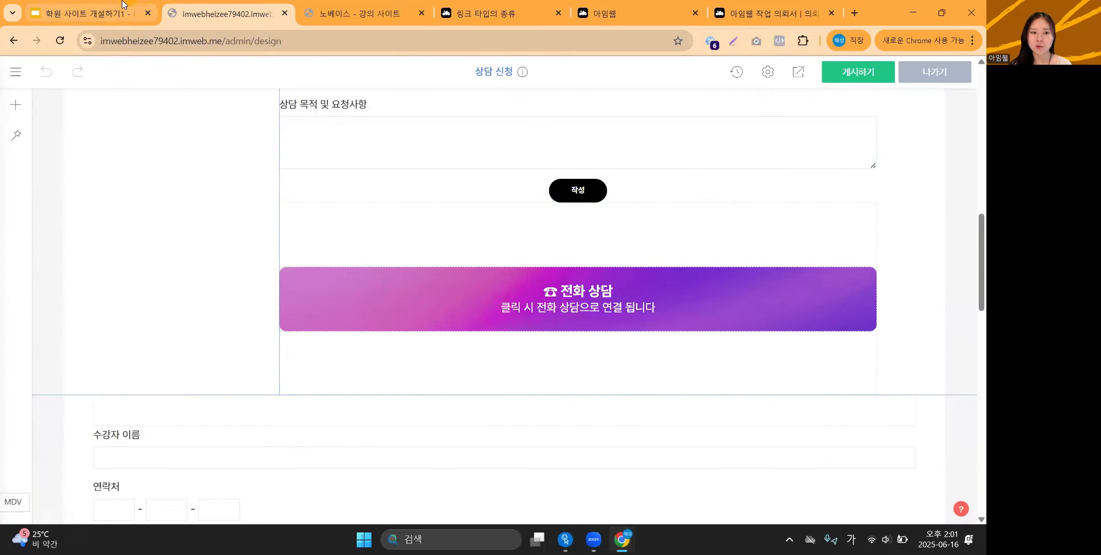
Look over the finished 상담 신청 page, then return to the deck's imweb title slide.
scroll(134, 248, up, 12)
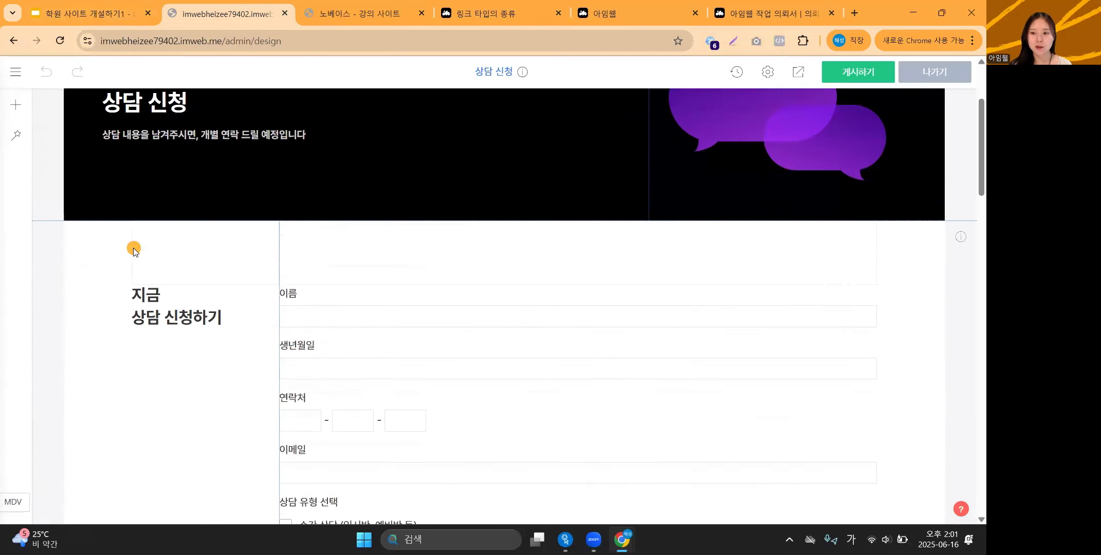
scroll(133, 249, up, 2)
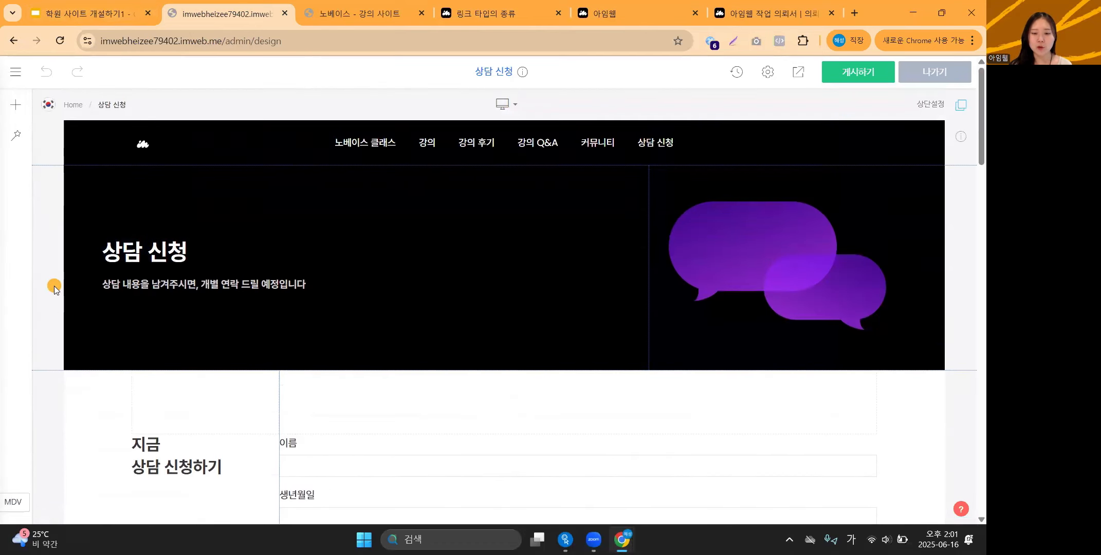
scroll(62, 285, down, 15)
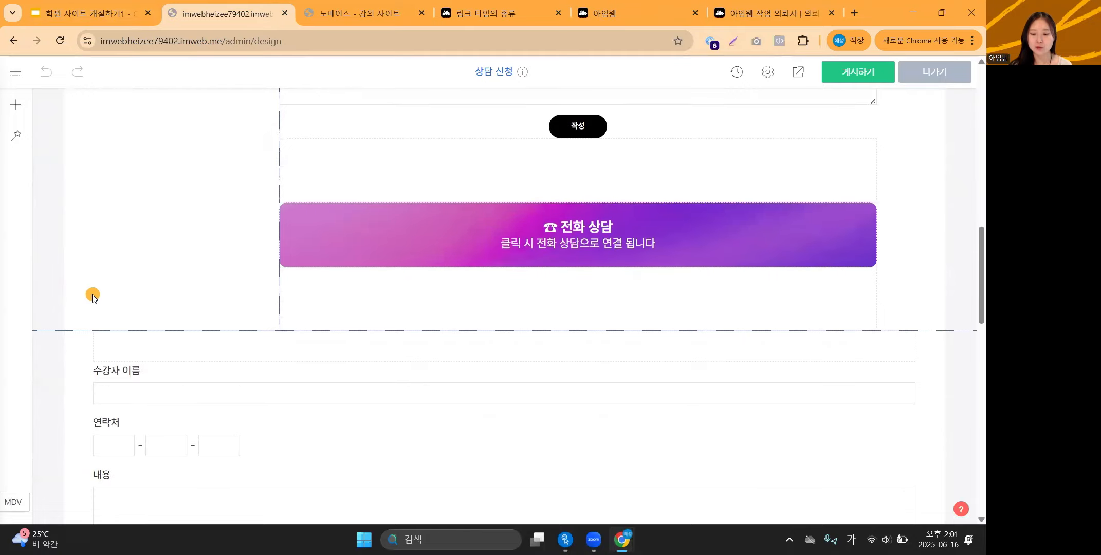
scroll(93, 295, up, 15)
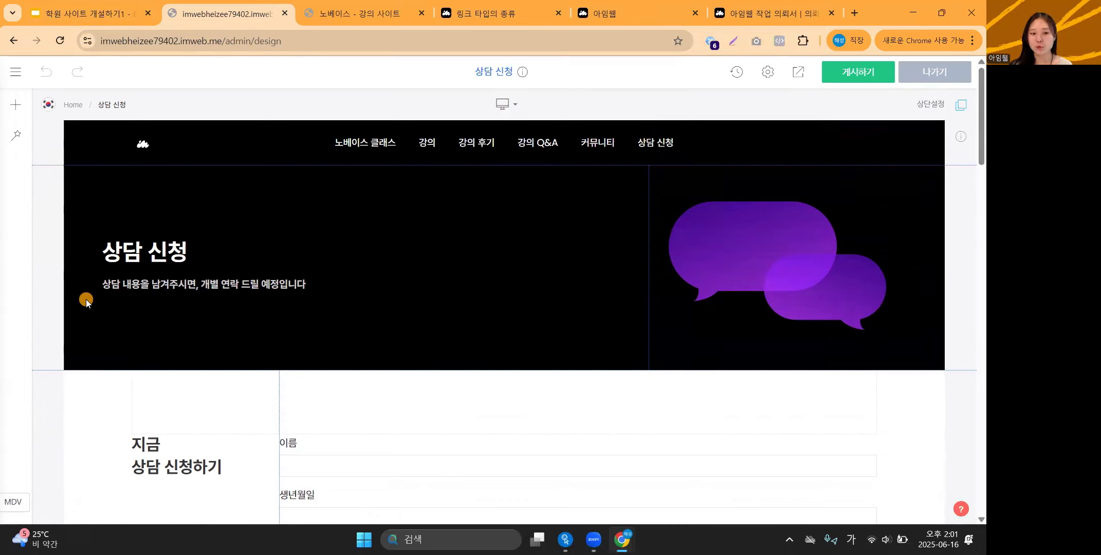
click(116, 5)
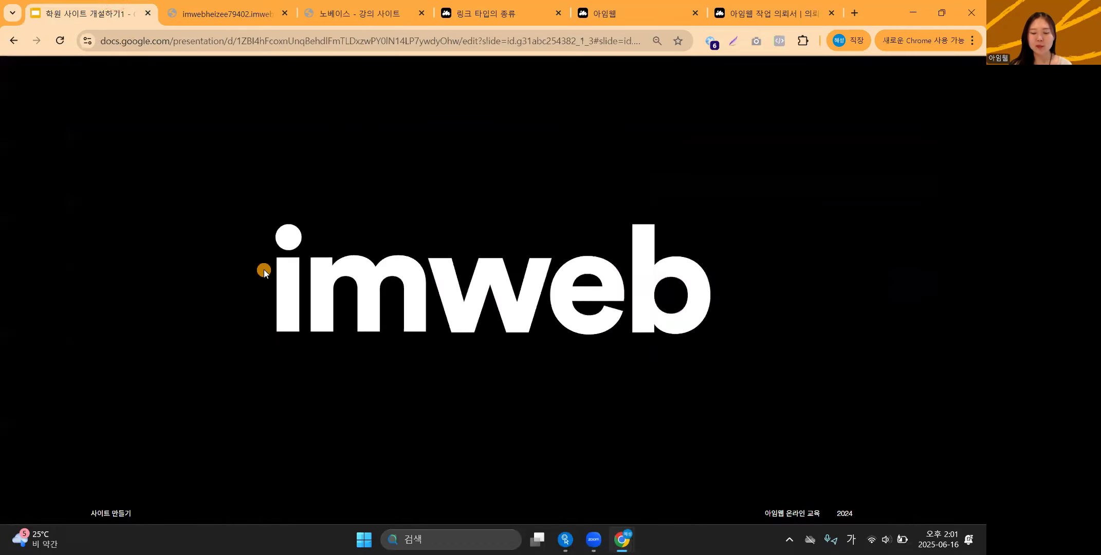